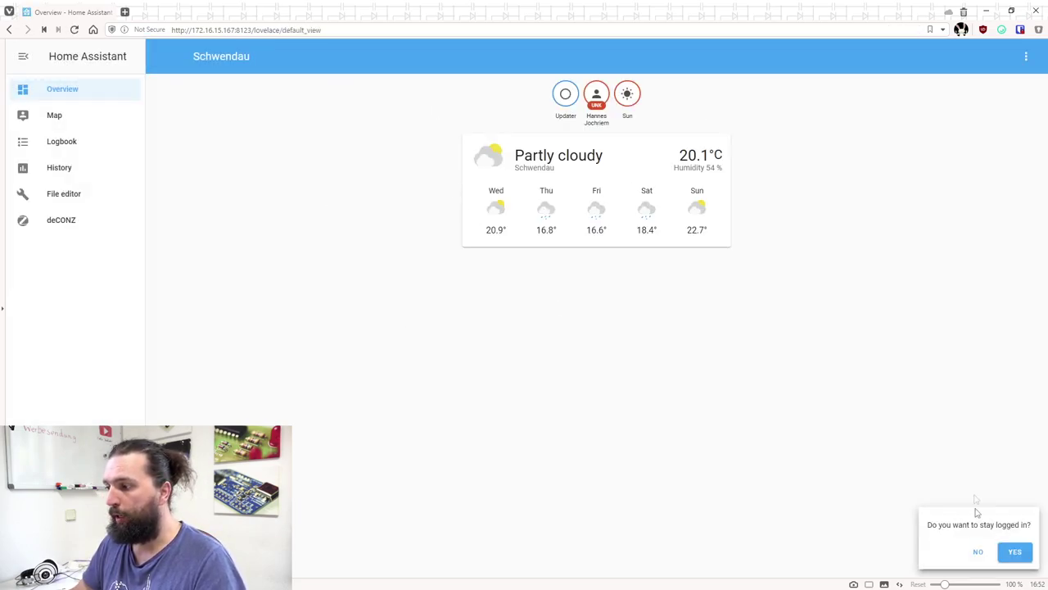
Stay logged in and open Devices, listing Daylight, Phoscon-GW and Rauchmelder Schlafzimmer
click(1016, 552)
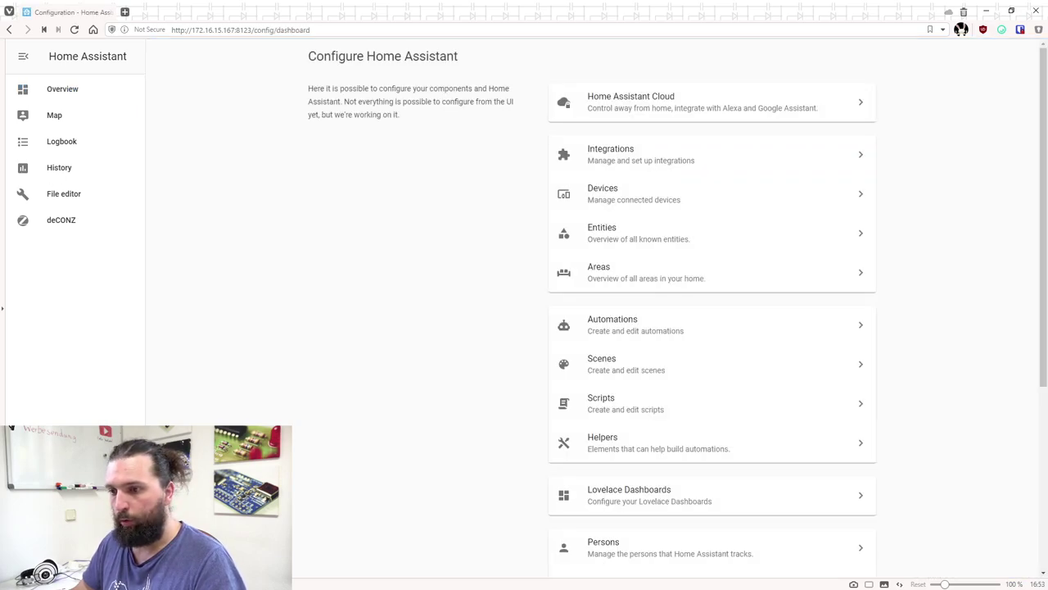
click(620, 202)
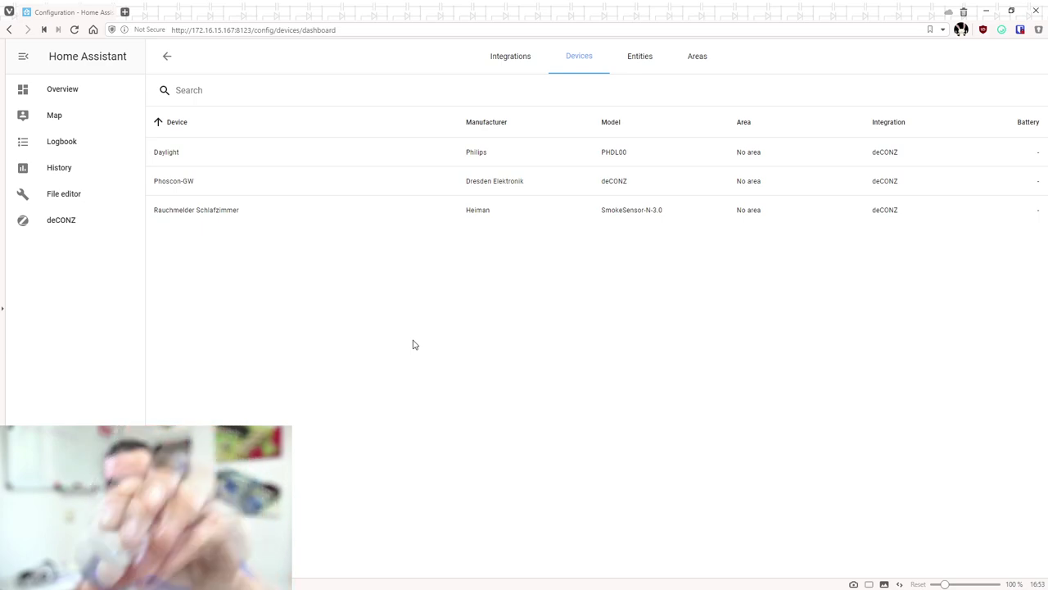
Open deCONZ from the sidebar and log in to the Phoscon-GW gateway with its password
click(65, 222)
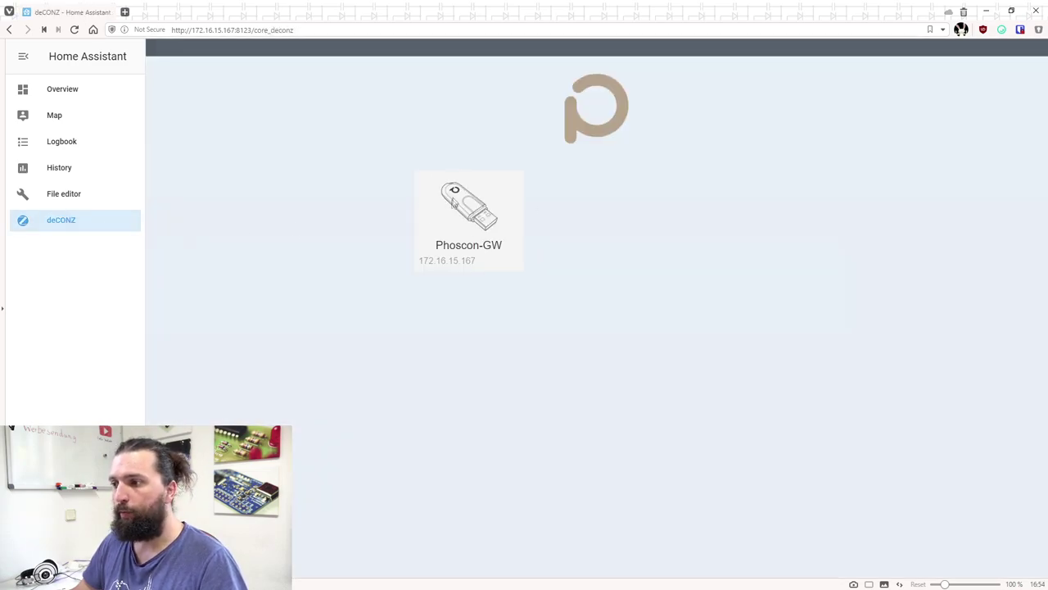
click(469, 211)
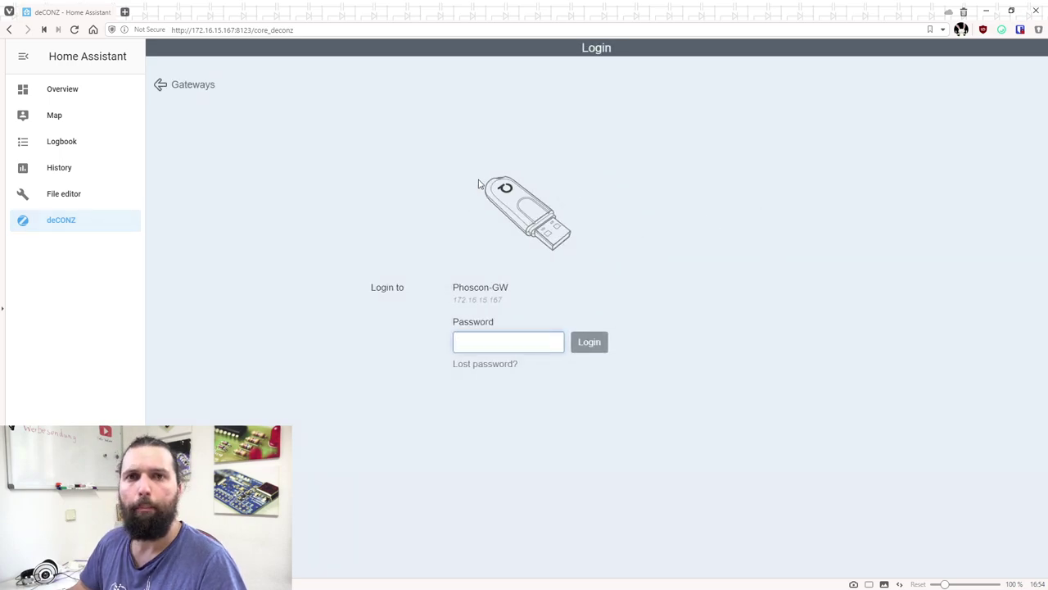
text(delight)
key(Return)
click(518, 115)
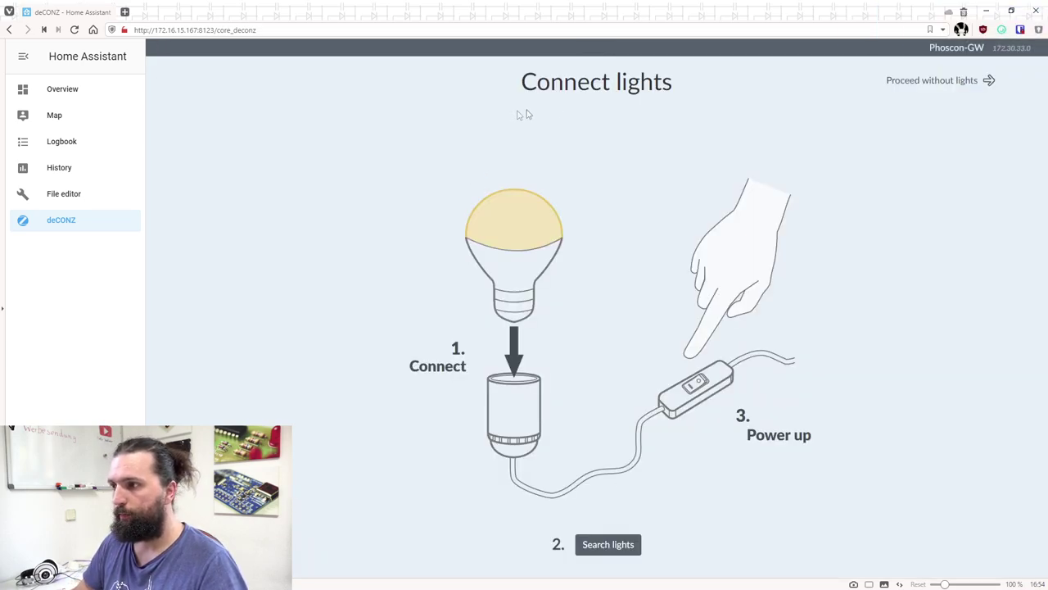
Skip adding lights and the first group, then start adding a new sensor under Sensors
click(968, 89)
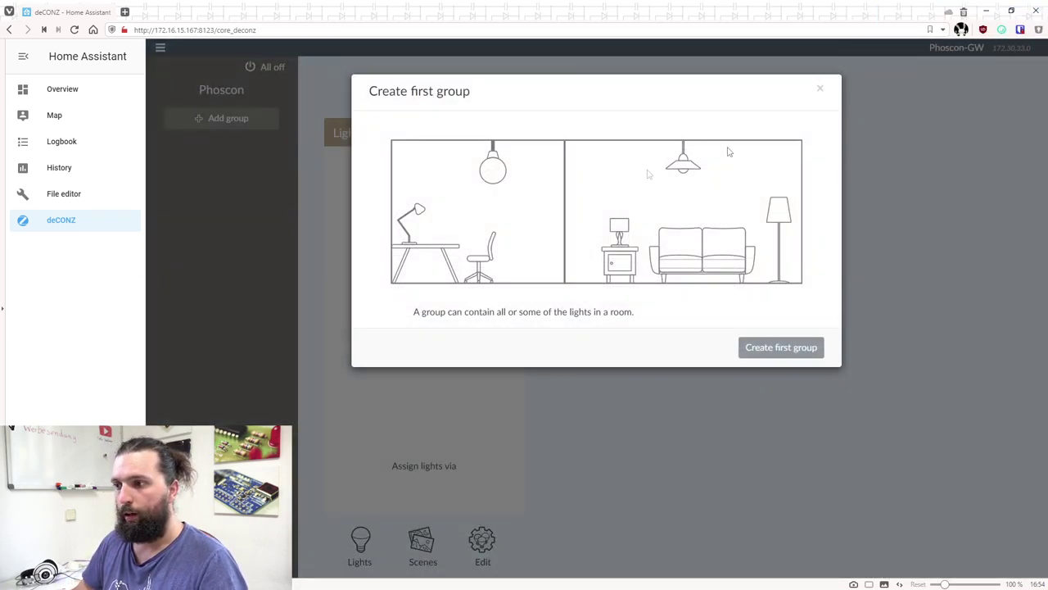
click(818, 90)
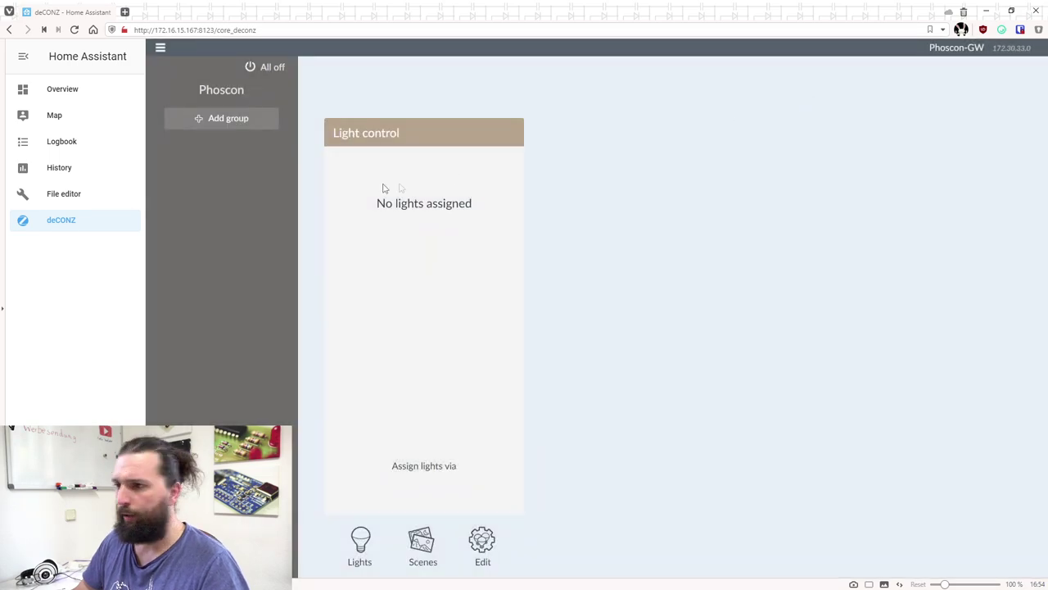
click(161, 48)
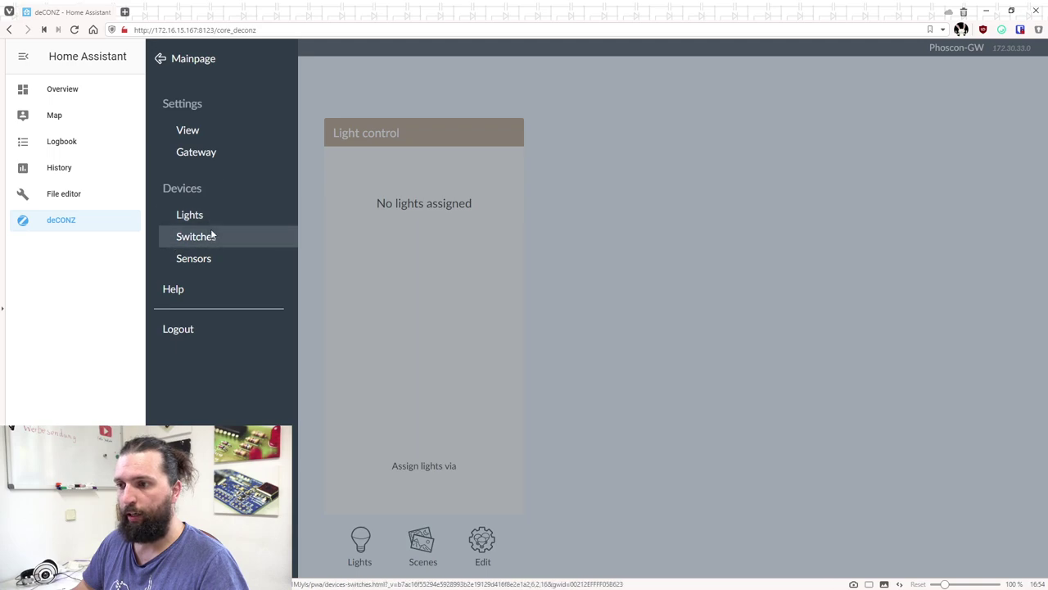
click(211, 259)
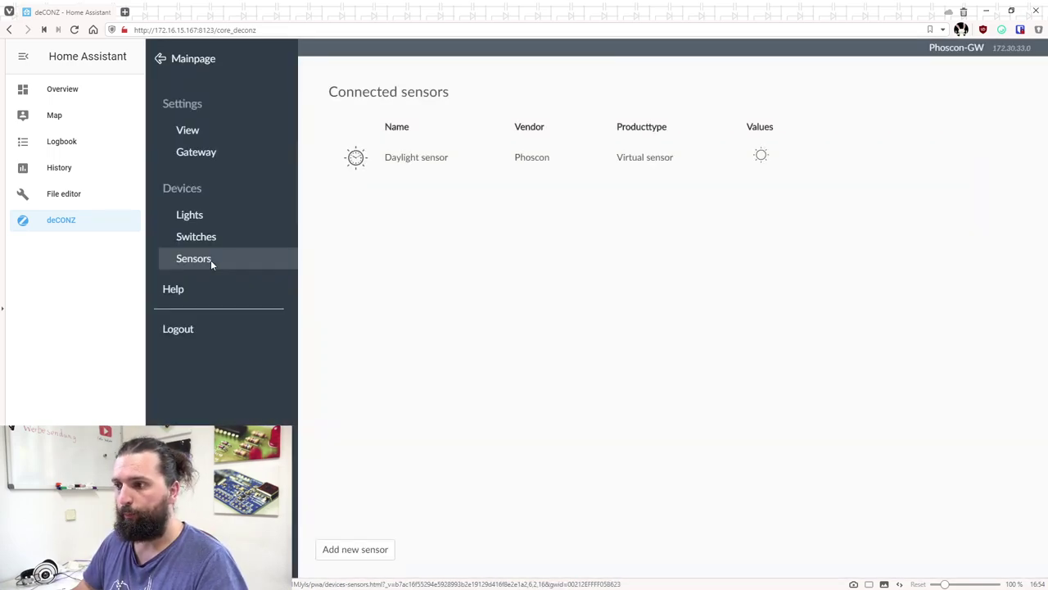
click(369, 552)
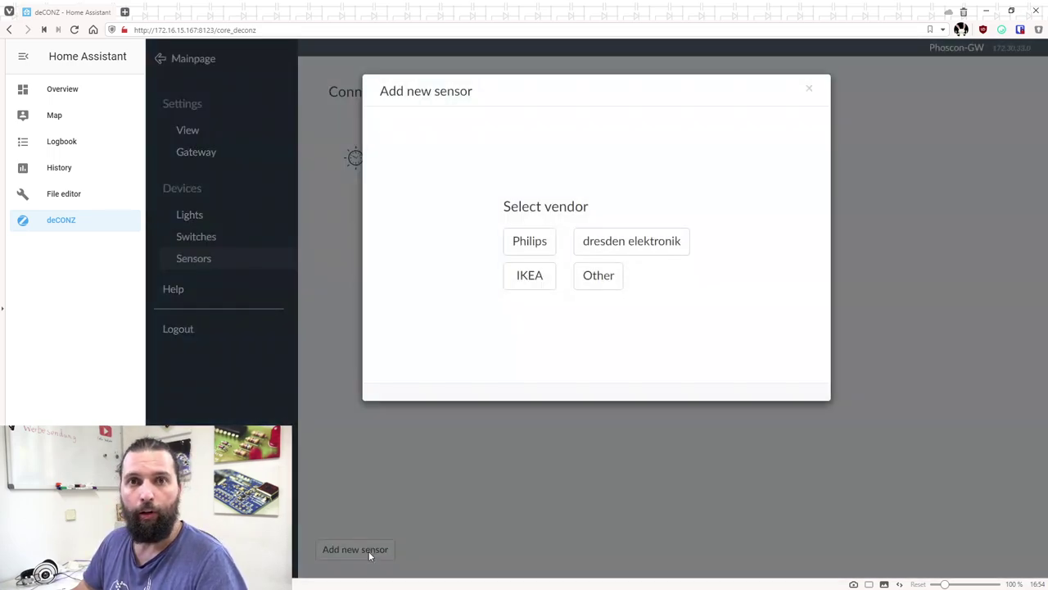
Pair the Xiaomi Multi Sensor as vendor 'Other', showing 28 °C and 58.11 %
click(600, 286)
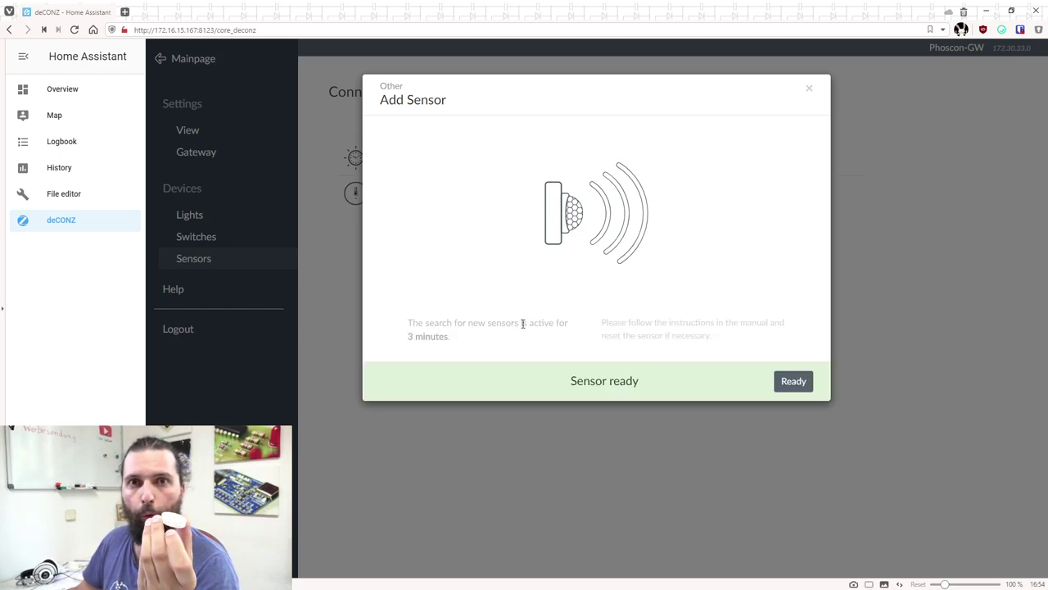
click(792, 381)
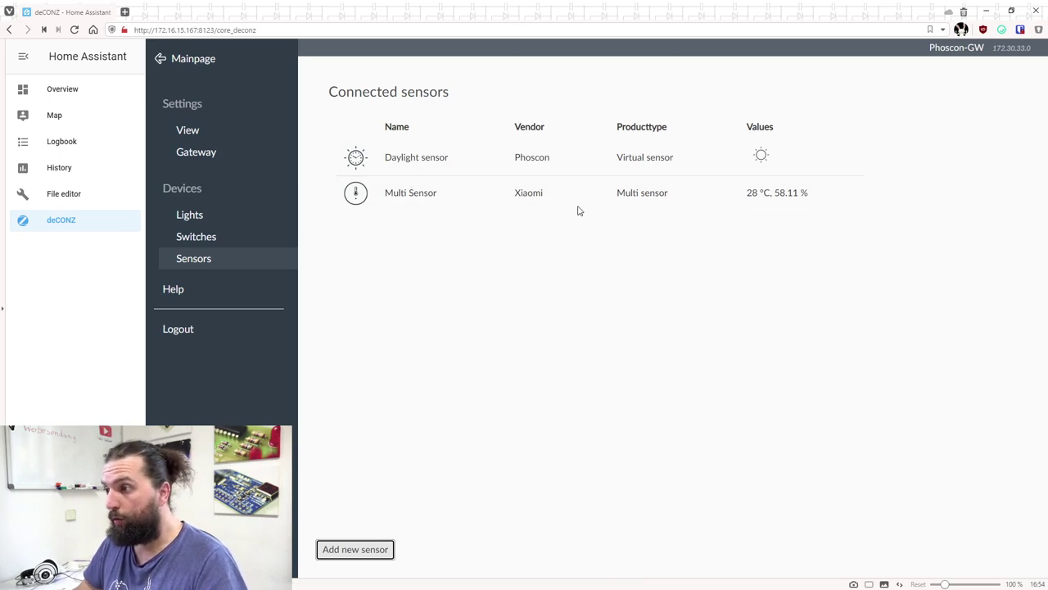
Put the Overview dashboard into edit mode
click(74, 92)
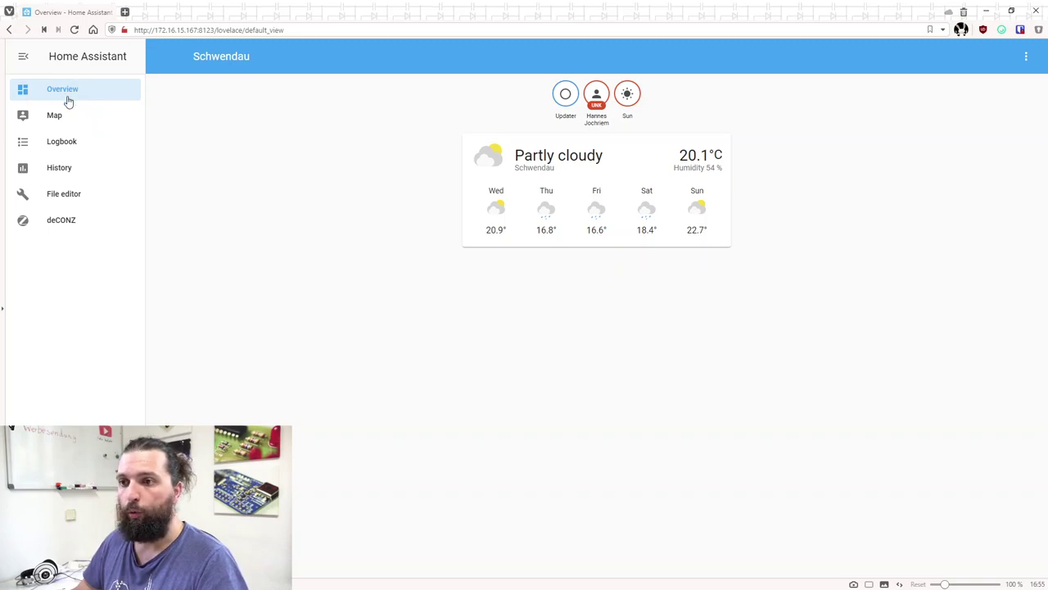
click(1027, 57)
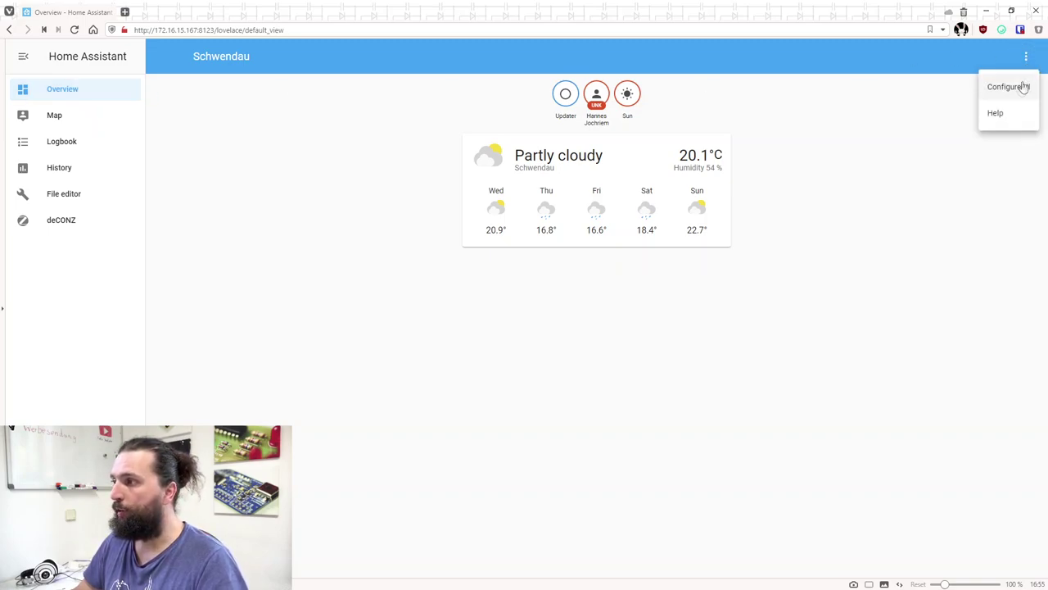
click(482, 93)
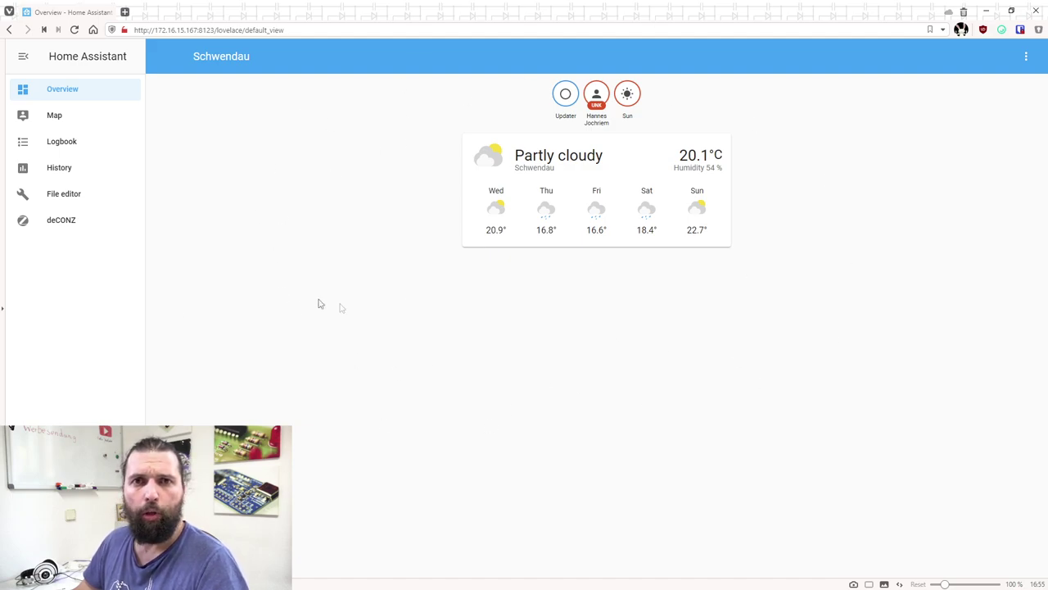
click(1029, 59)
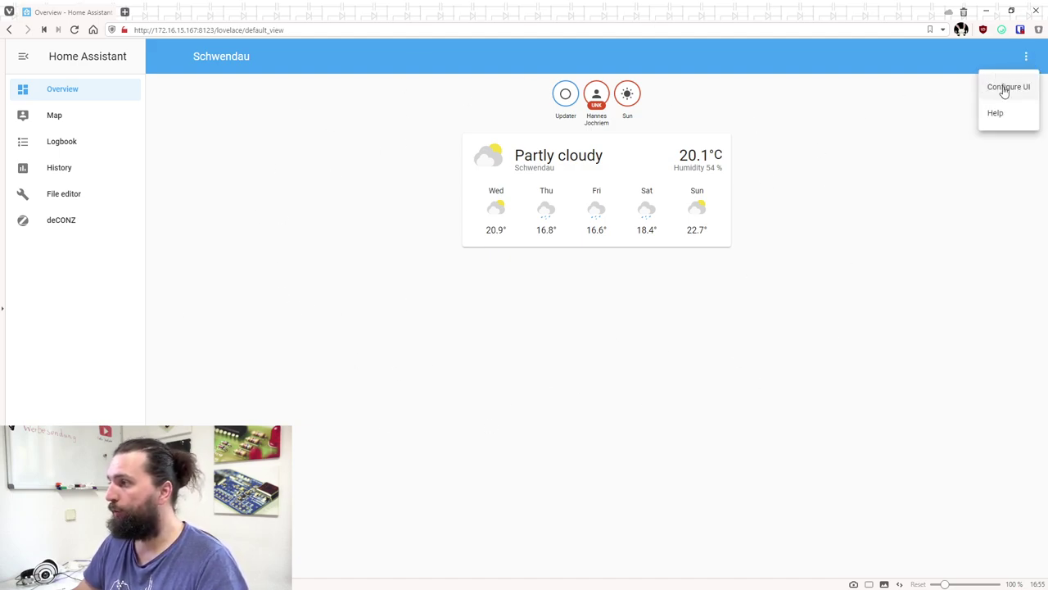
click(1005, 89)
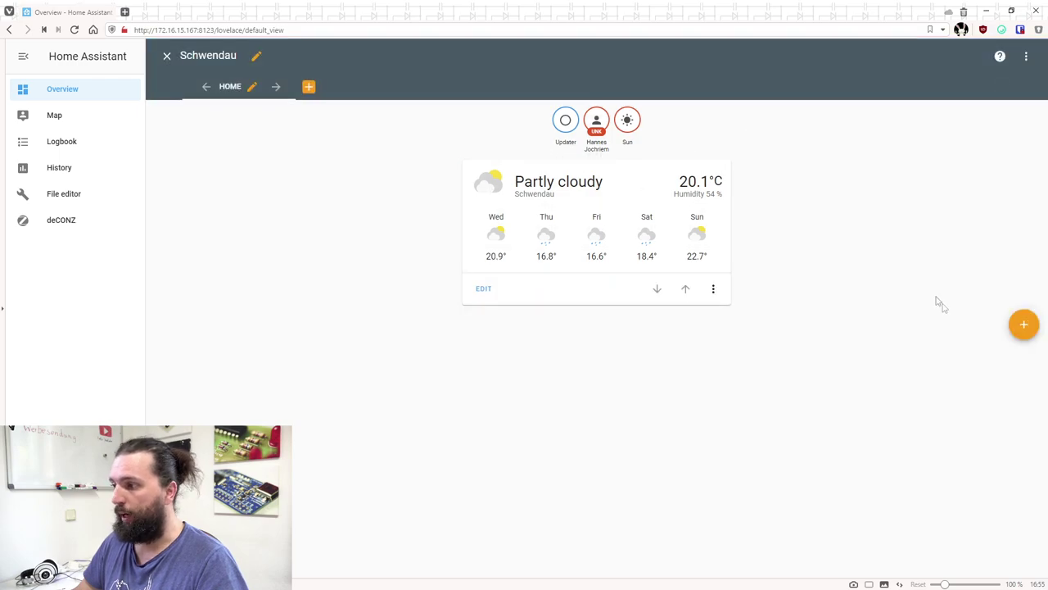
Add a Glance card to the Home view and remove its three preset printer entities
click(1024, 326)
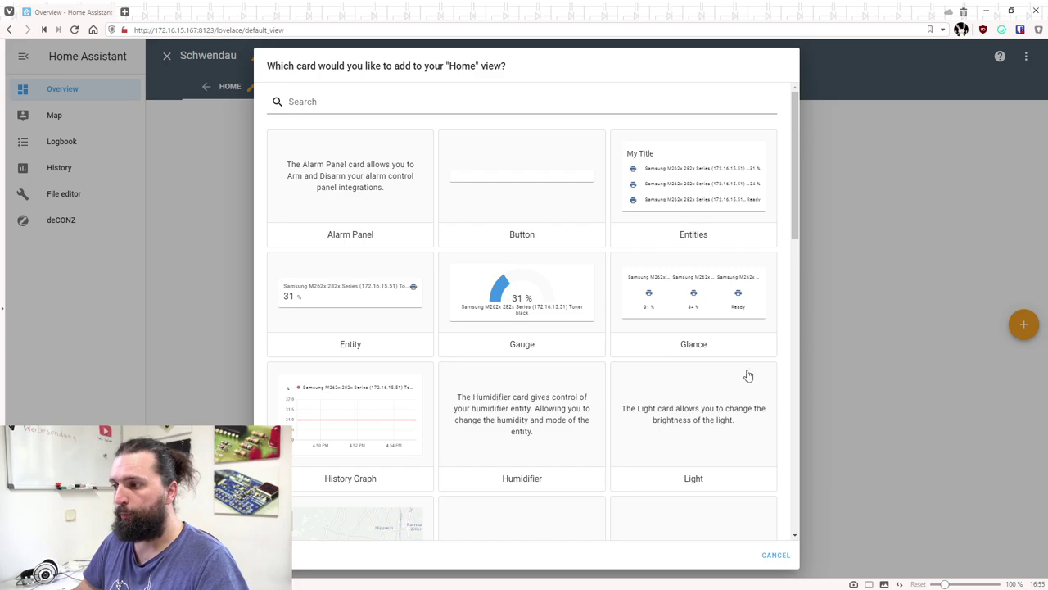
scroll(784, 388, down, 1)
scroll(592, 386, down, 1)
scroll(596, 393, up, 2)
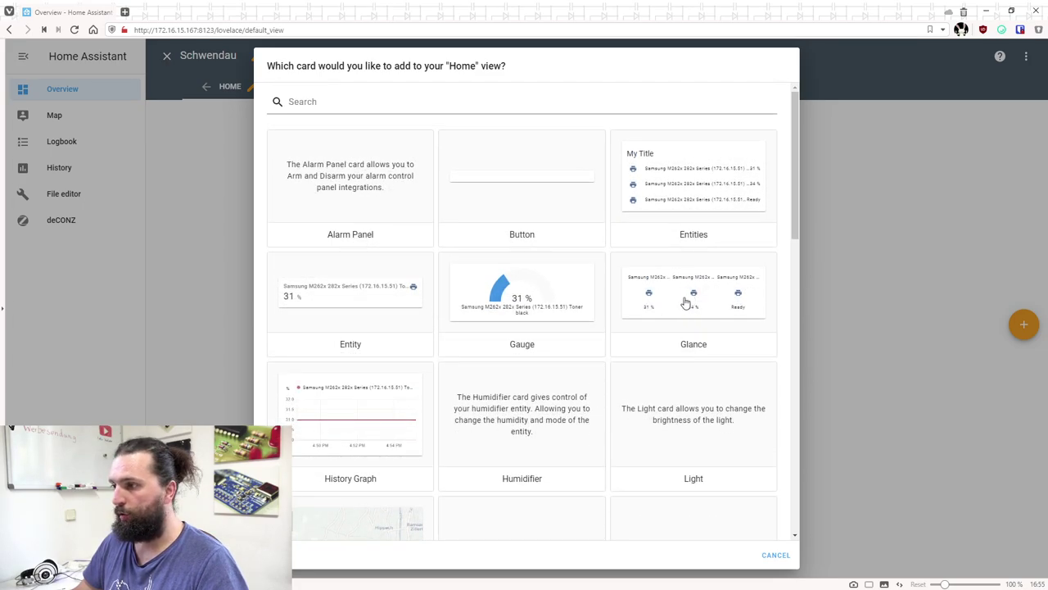
click(686, 302)
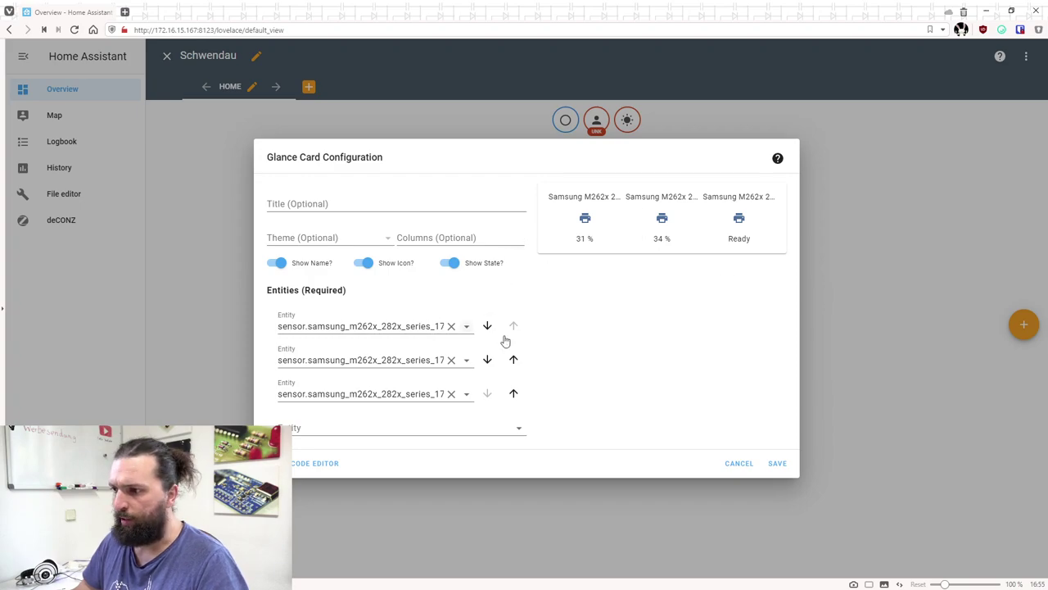
click(451, 326)
click(451, 343)
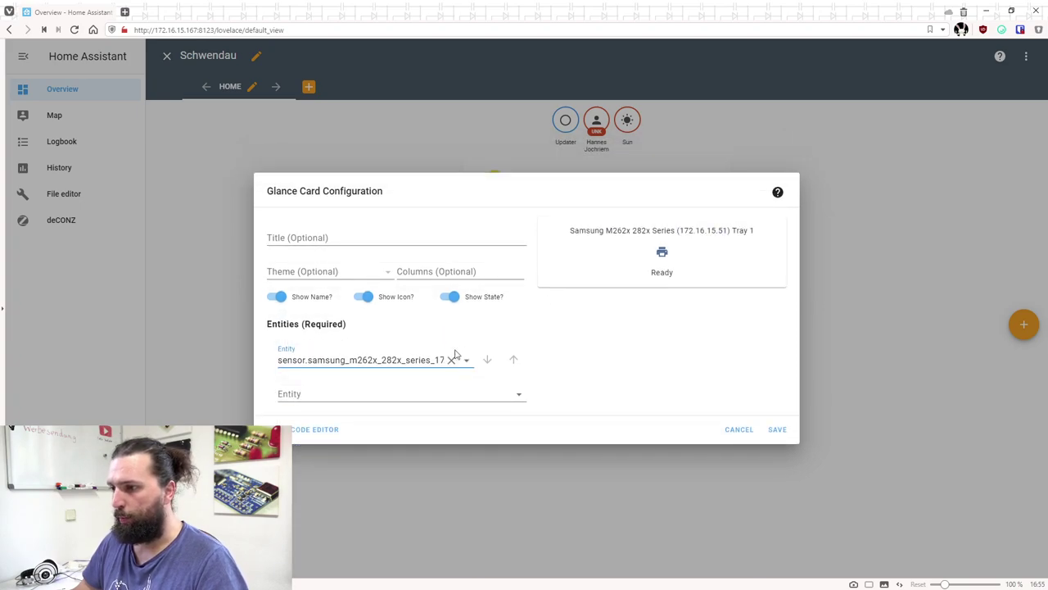
click(451, 358)
click(328, 254)
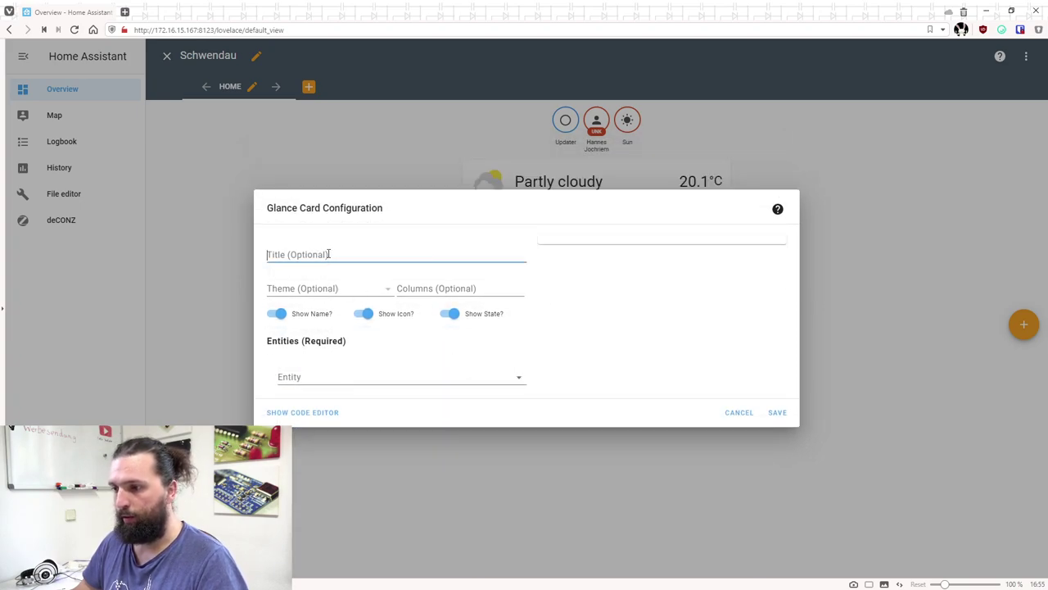
Add sensor.temperature_3 and sensor.humidity_4 to the glance card and save it
click(308, 378)
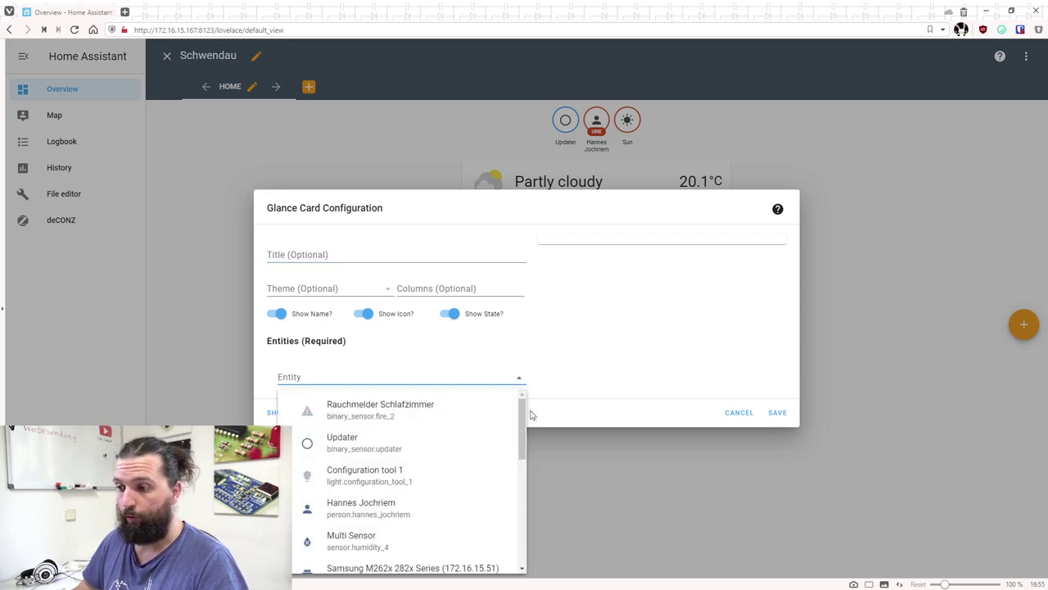
scroll(526, 434, down, 2)
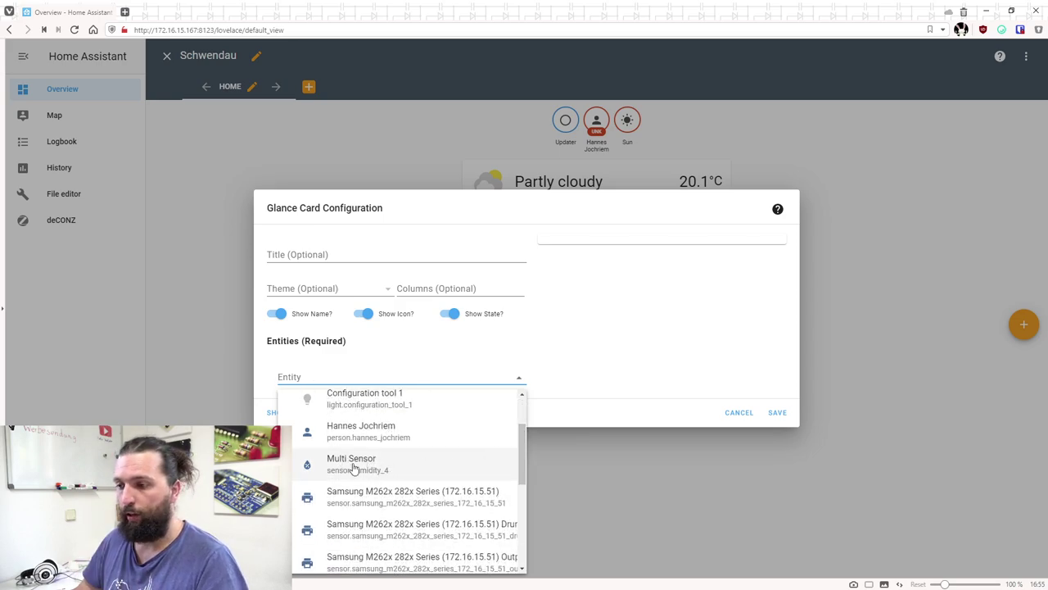
drag(519, 460, 528, 536)
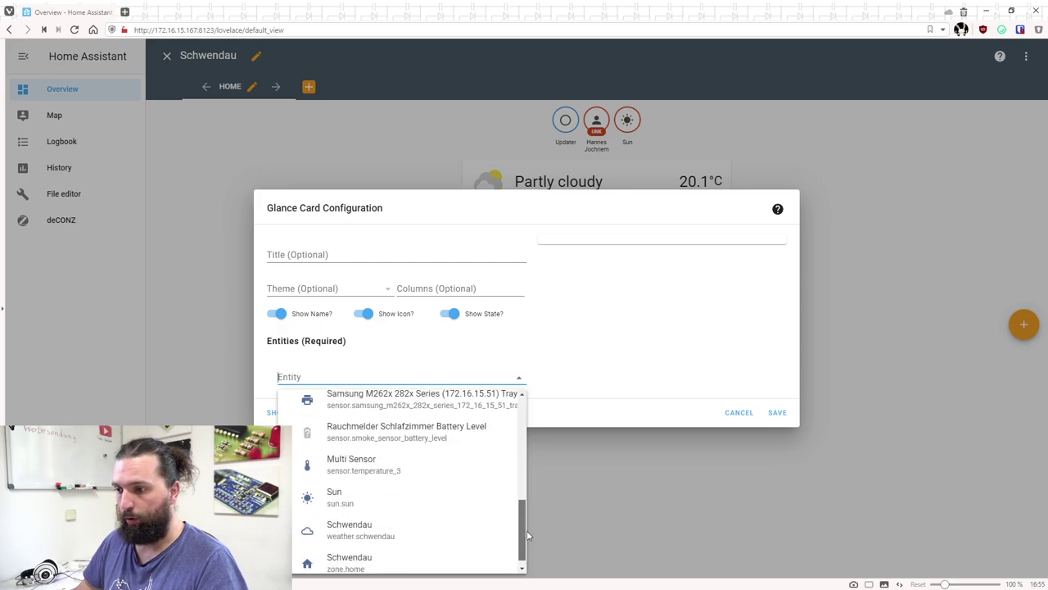
click(377, 473)
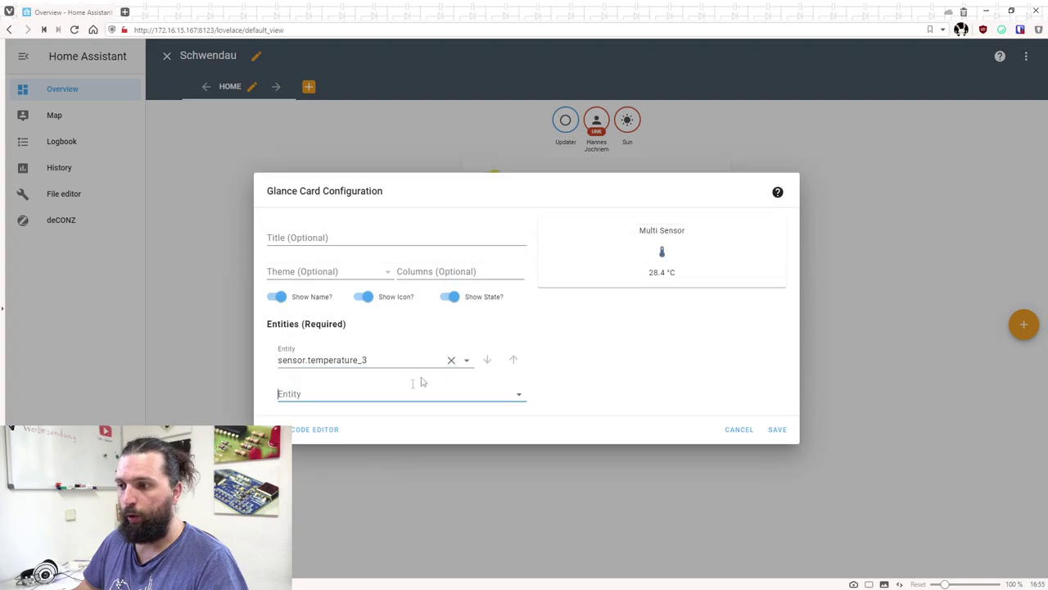
click(521, 397)
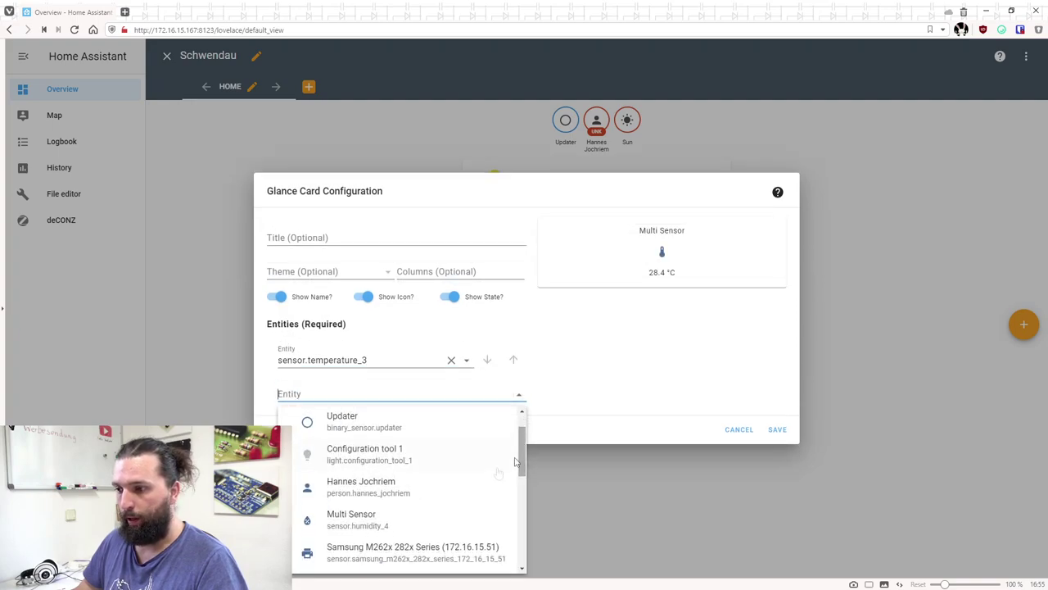
click(449, 520)
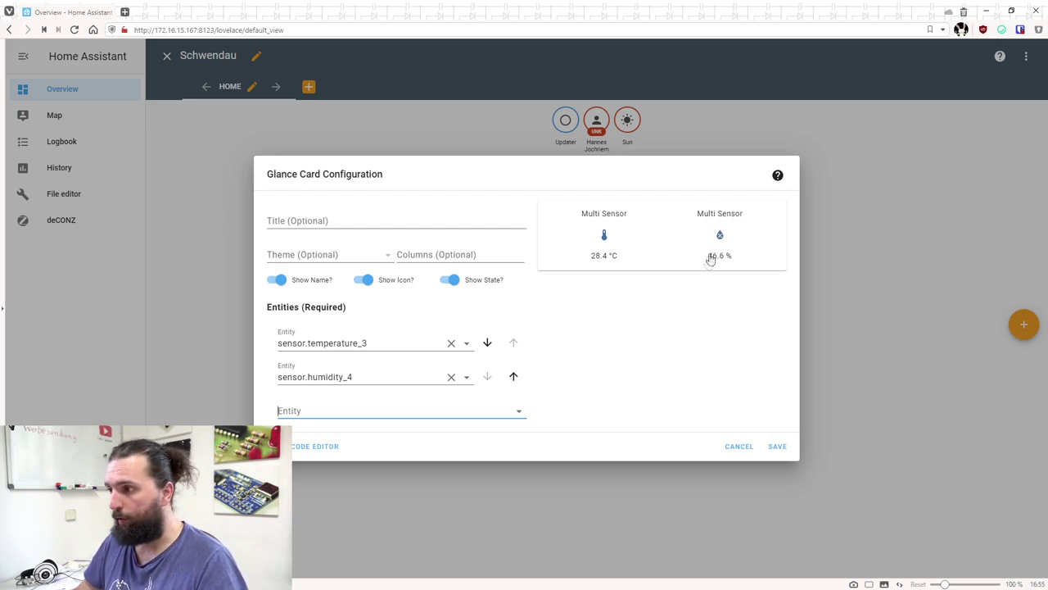
click(778, 447)
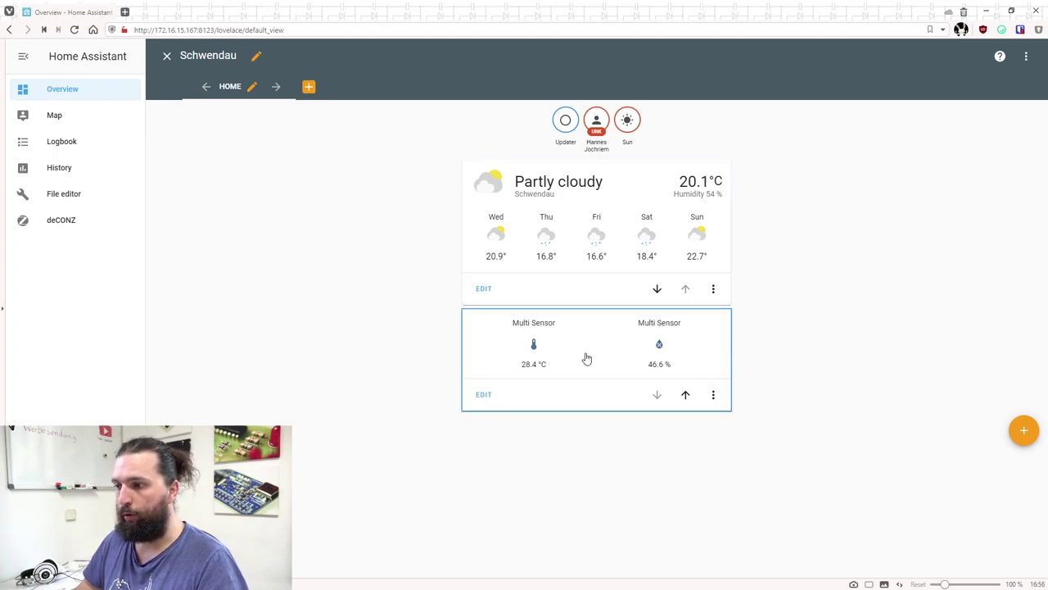
Add a History Graph card for sensor.temperature_3 with Hours to Show set to 72
click(1024, 430)
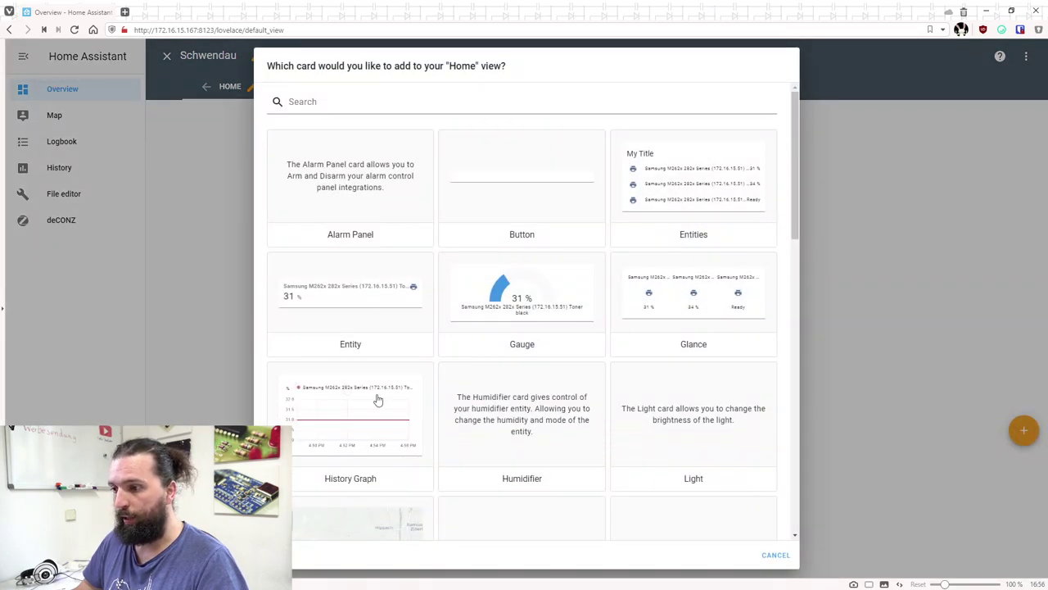
click(350, 431)
click(456, 351)
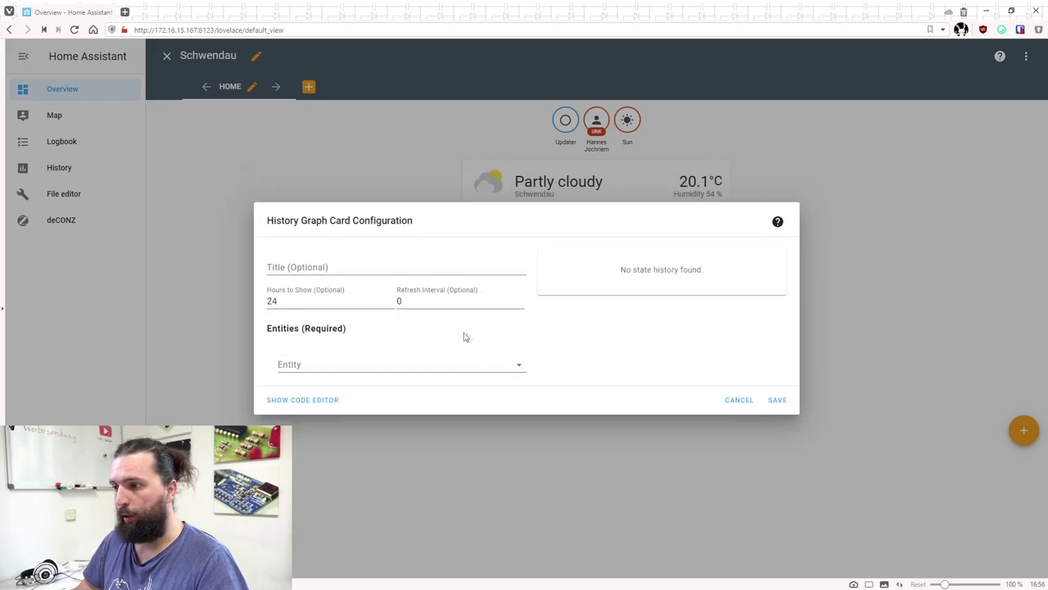
click(517, 365)
drag(516, 401, 519, 541)
click(355, 459)
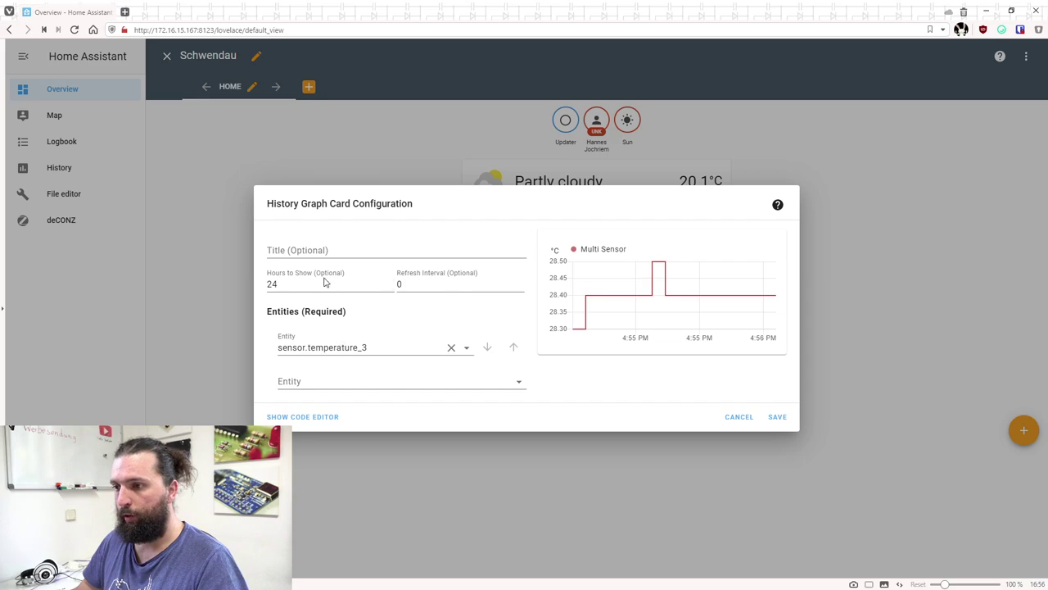
drag(325, 287, 241, 288)
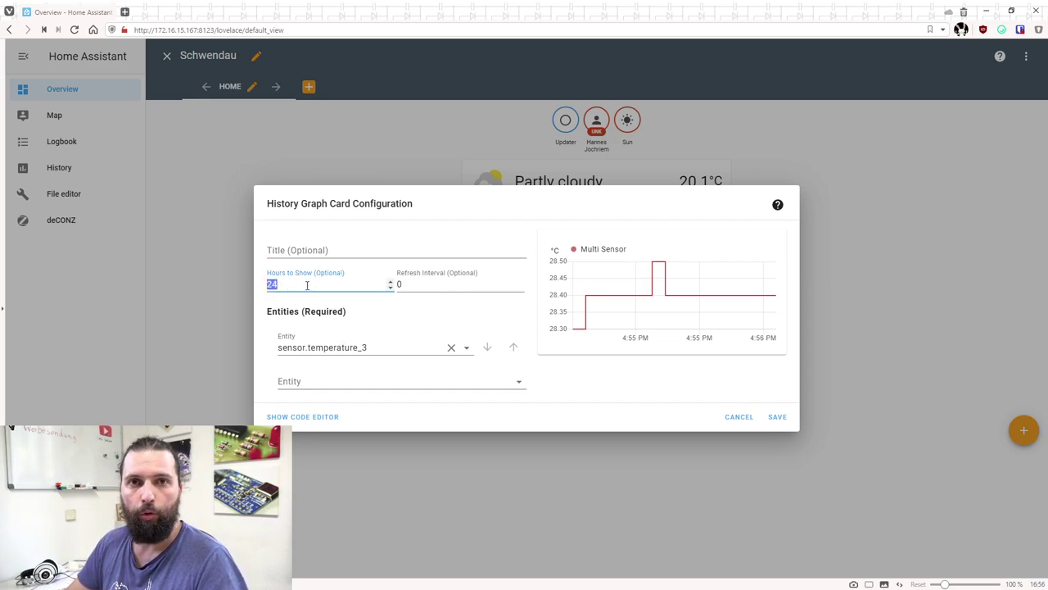
text(72)
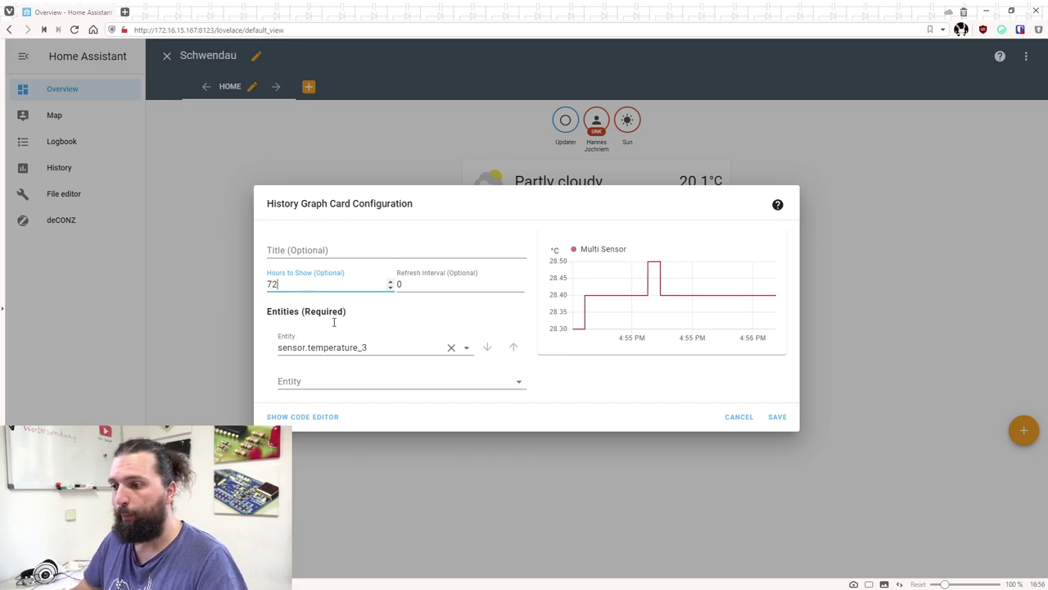
click(773, 419)
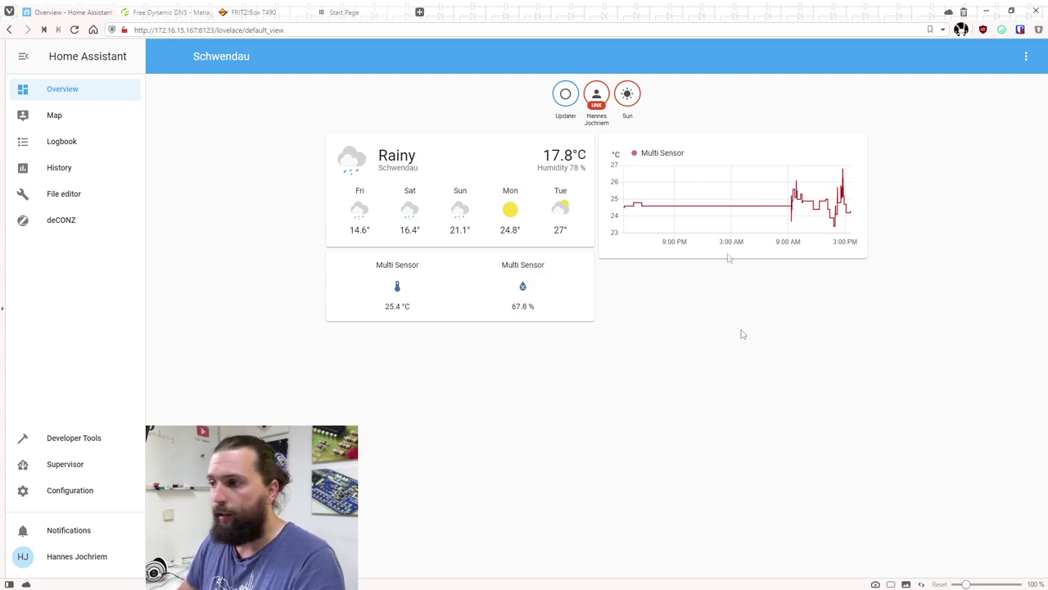
drag(155, 31, 198, 35)
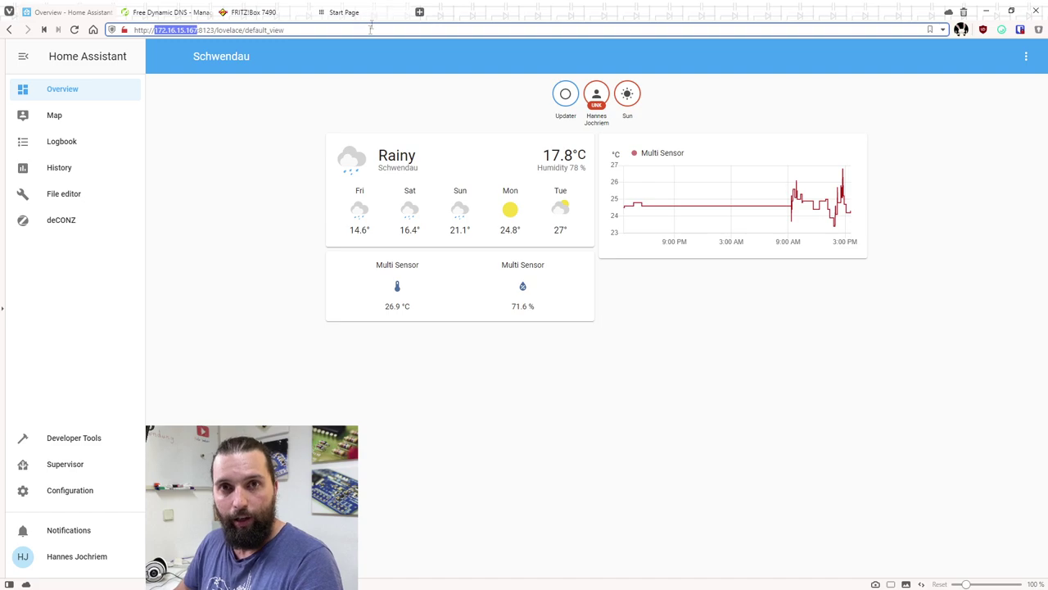
Note the public IPv4 address on wieistmeineip.de, then go to the No-IP homepage
click(342, 12)
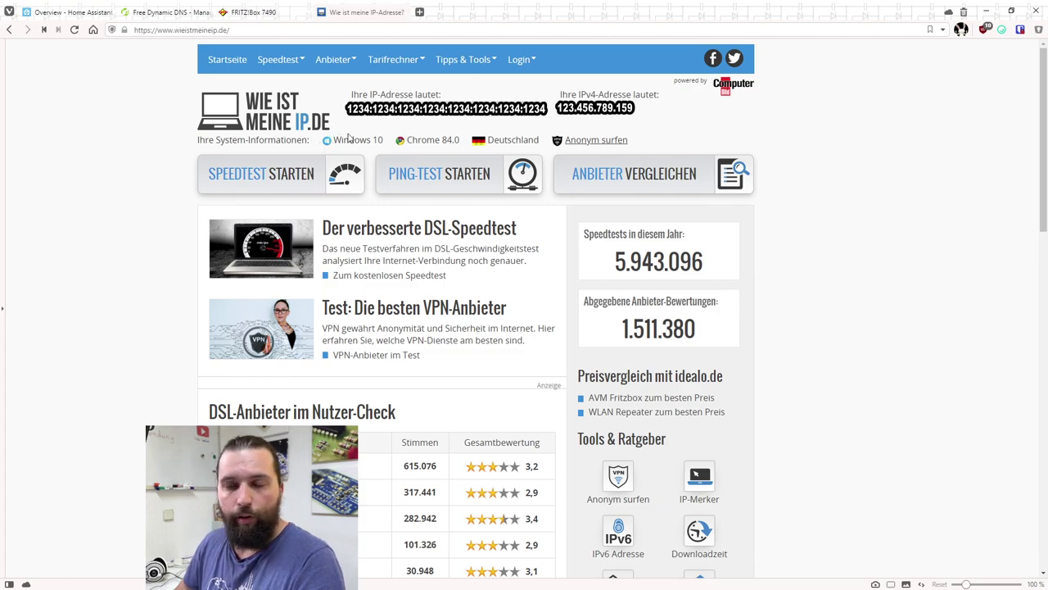
drag(552, 109, 617, 115)
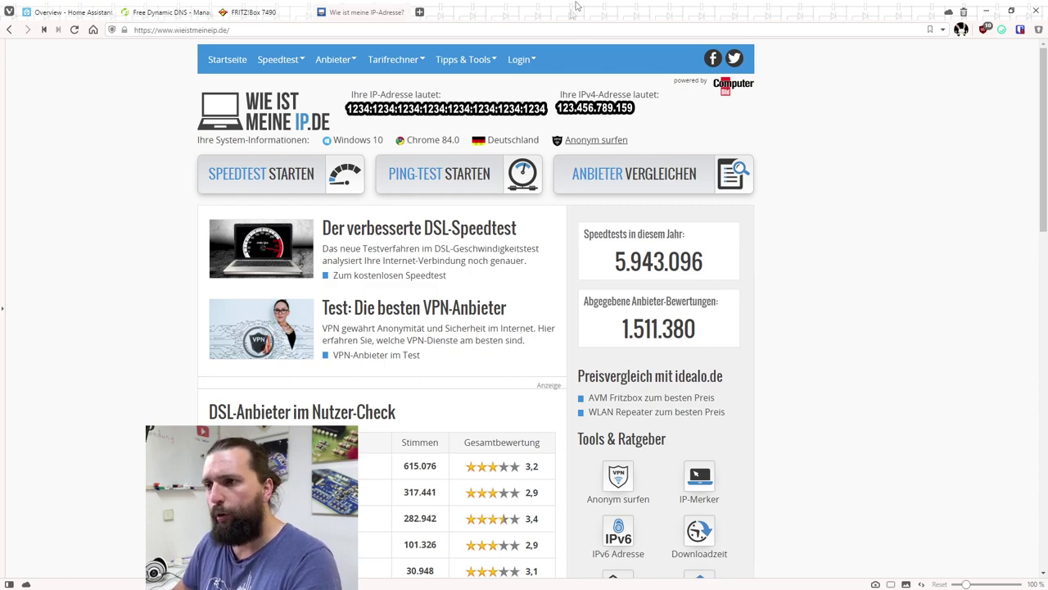
click(196, 15)
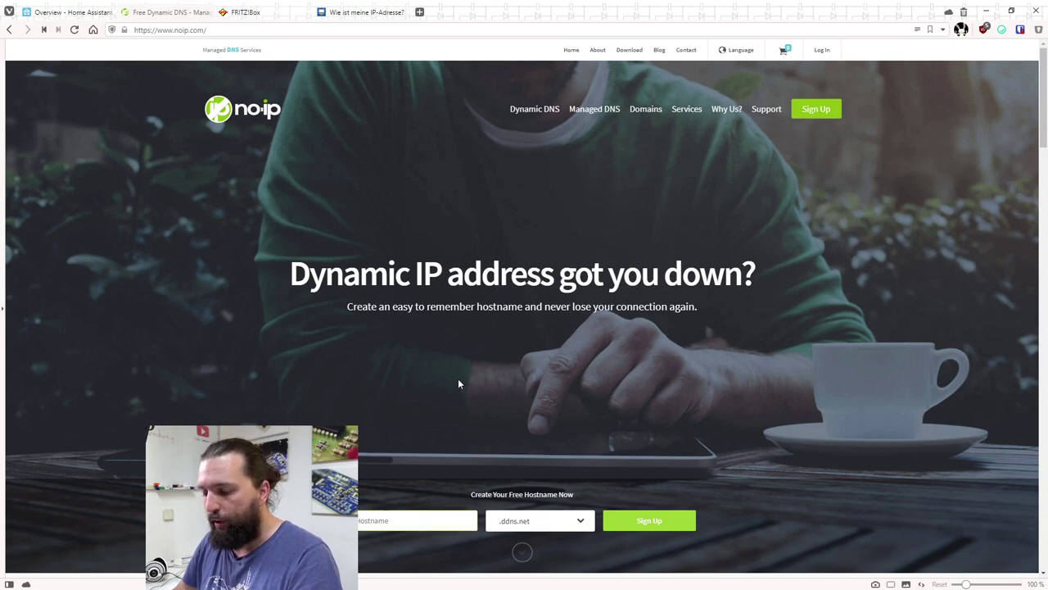
Choose .ddns.net on No-IP and enter the hostname 'meinsuperhomeassistant'
click(517, 522)
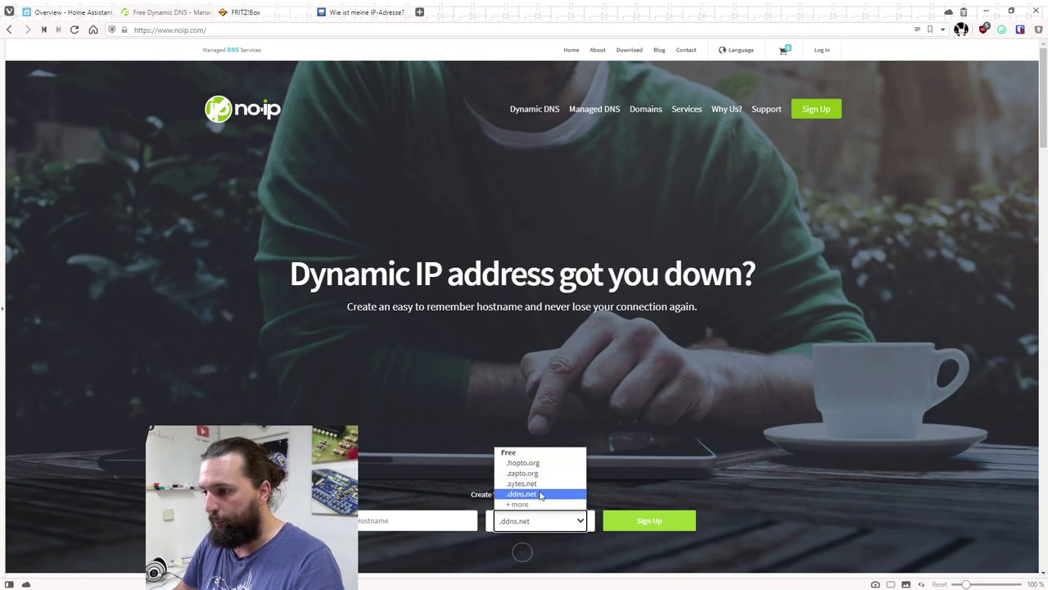
click(540, 495)
click(411, 521)
text(meinsuperhomeass)
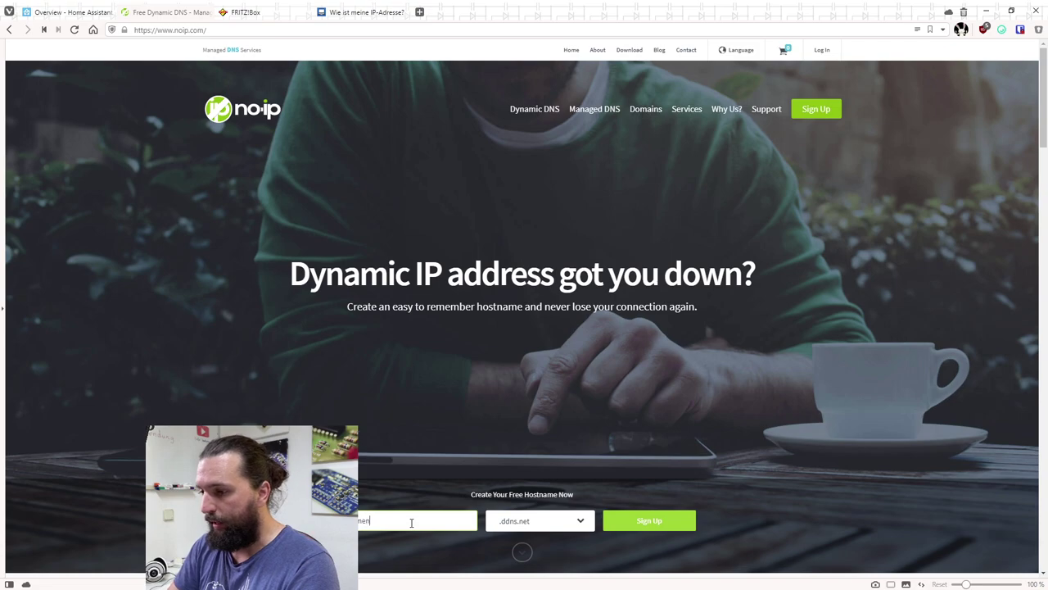
text(istant)
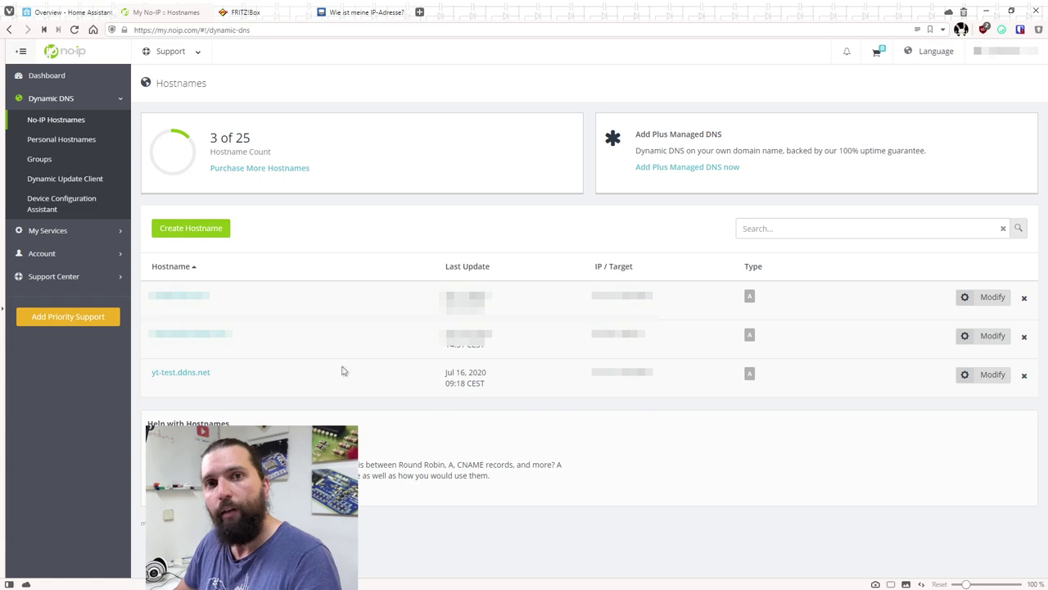
click(250, 13)
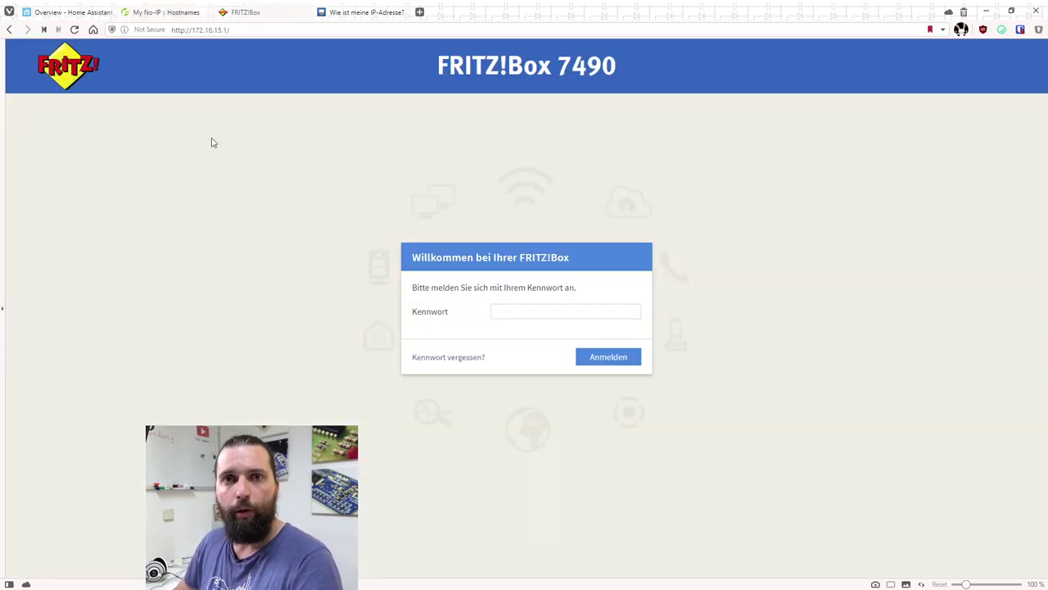
Log in to the FRITZ!Box with the router password and open Internet > Freigaben
drag(192, 30, 222, 68)
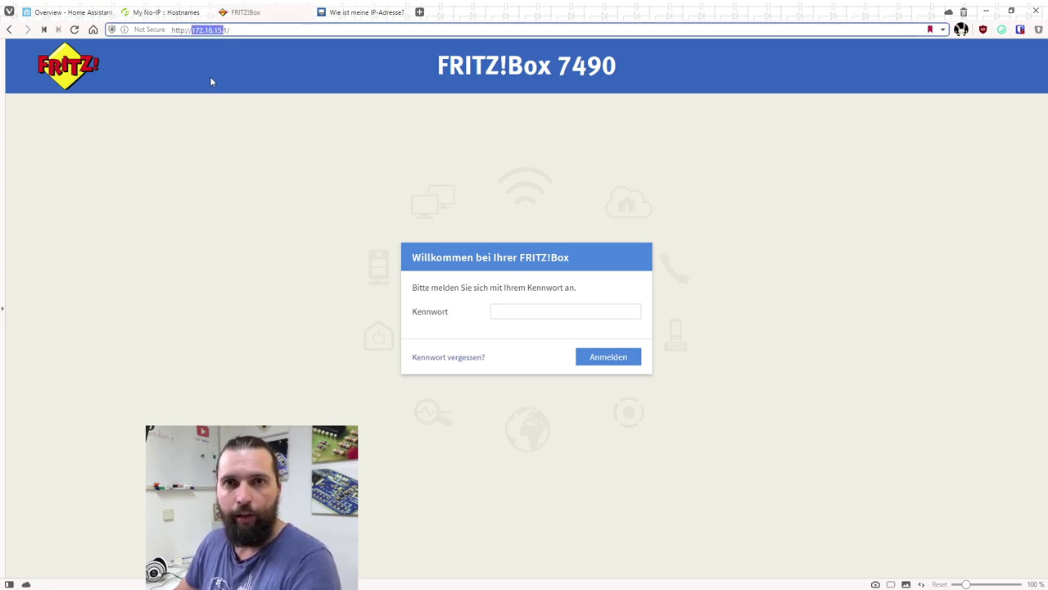
click(494, 311)
text(•••••••••)
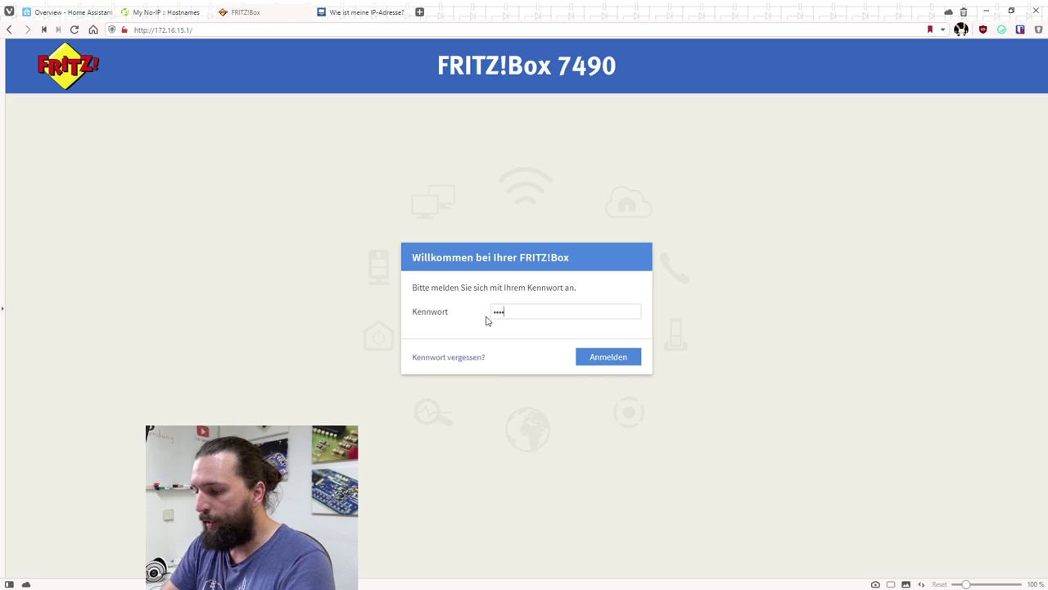
key(Return)
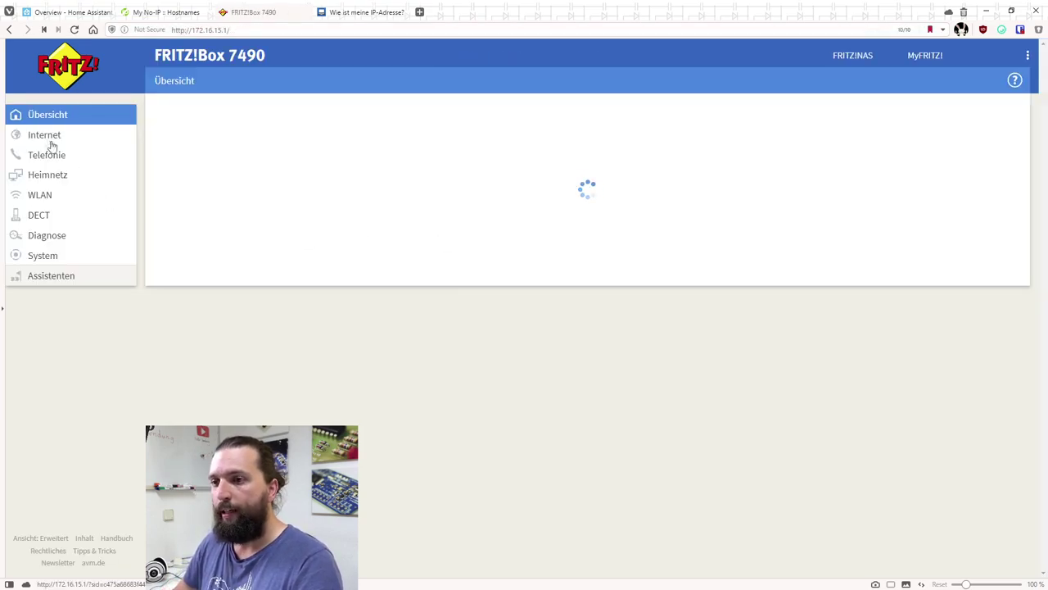
click(56, 141)
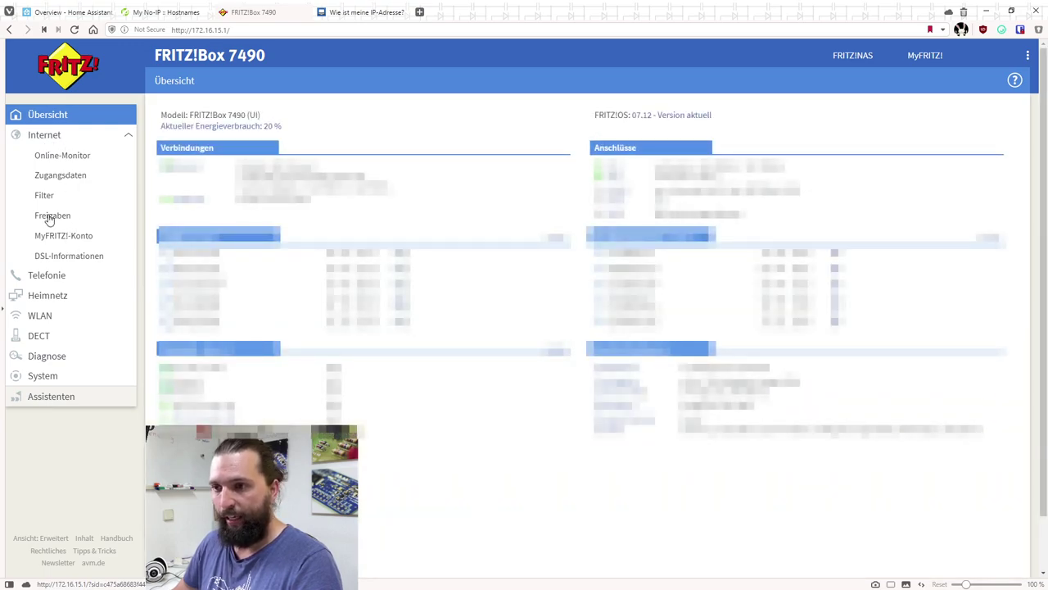
click(50, 216)
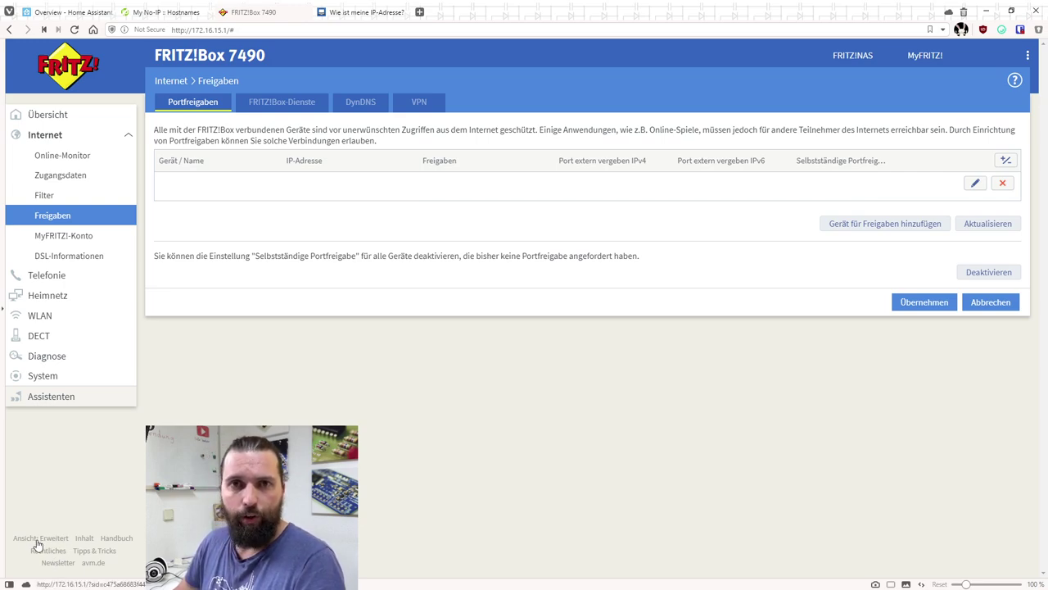
Set FRITZ!Box DynDNS to provider No-IP.com with domain yt-test.ddns.net and apply
click(360, 104)
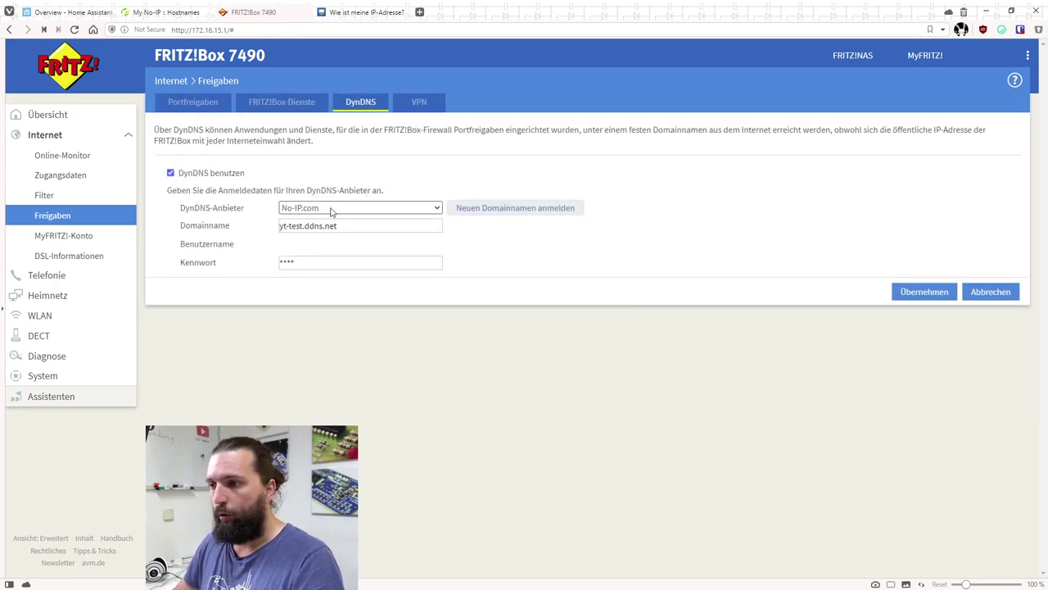
click(430, 208)
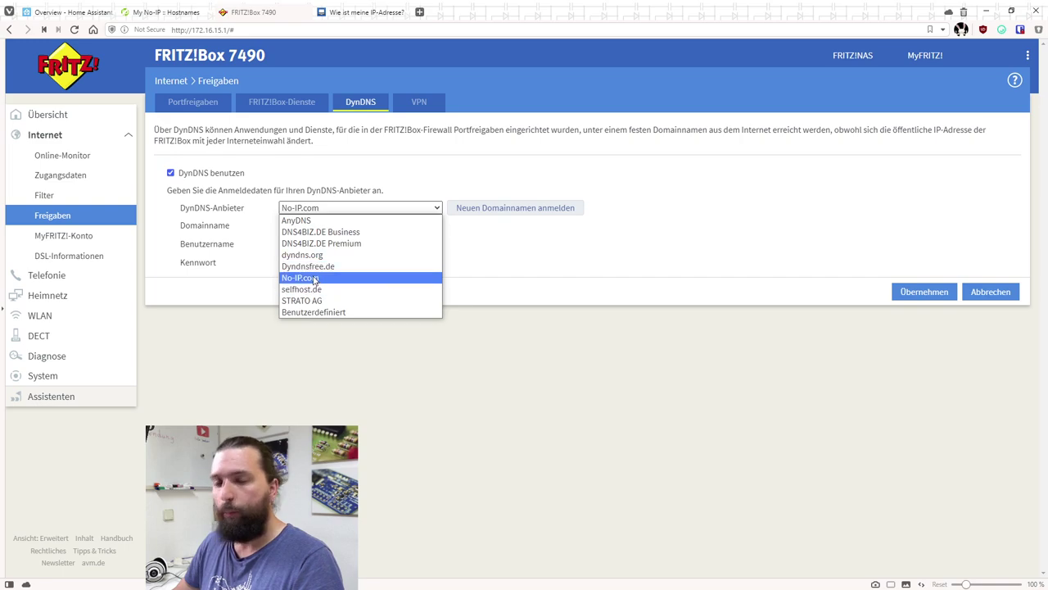
click(315, 278)
click(325, 226)
drag(304, 226, 280, 226)
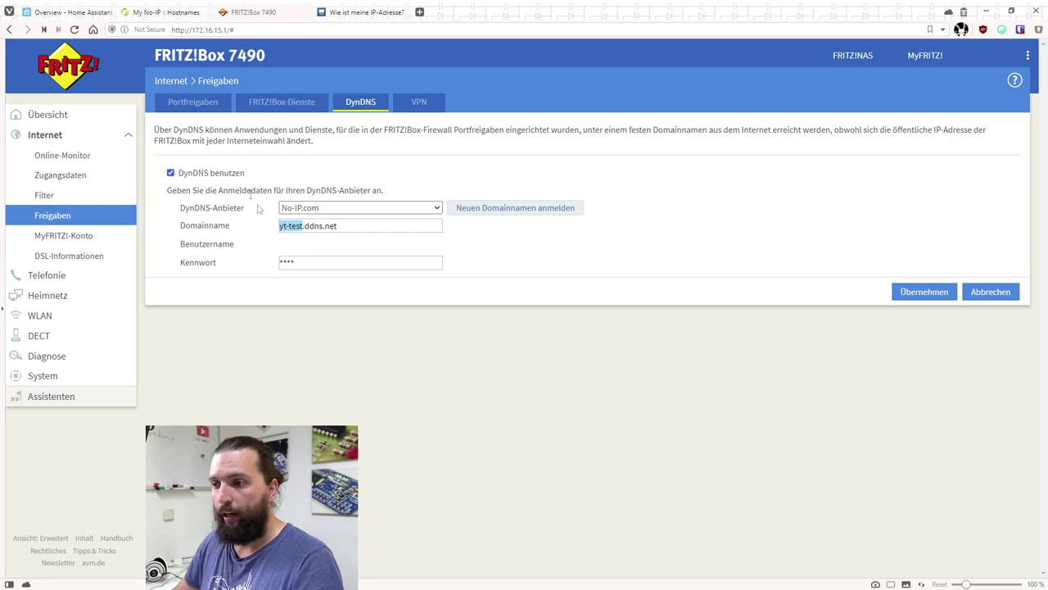
click(323, 225)
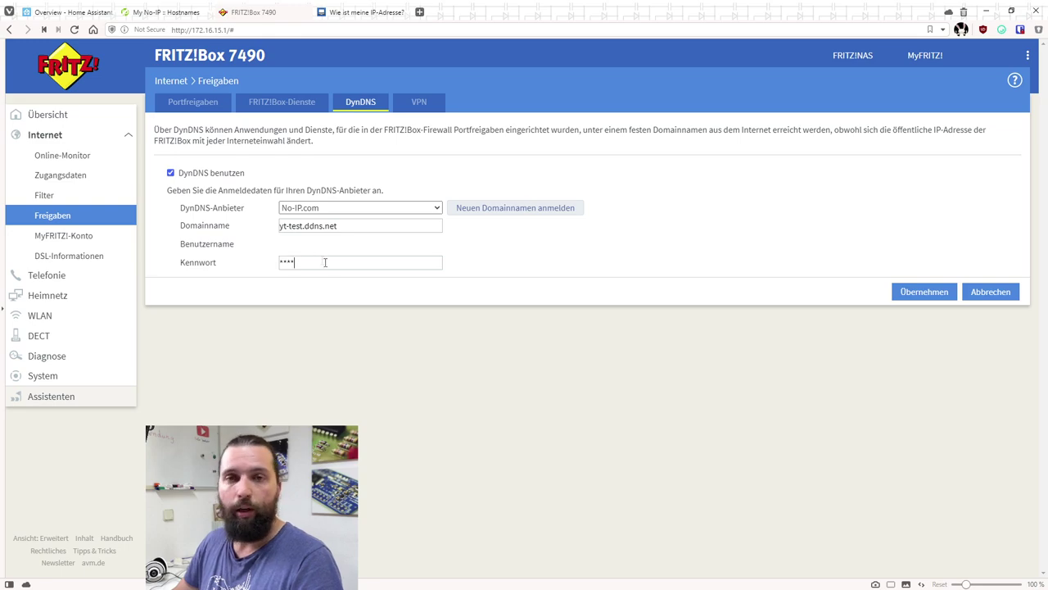
click(930, 295)
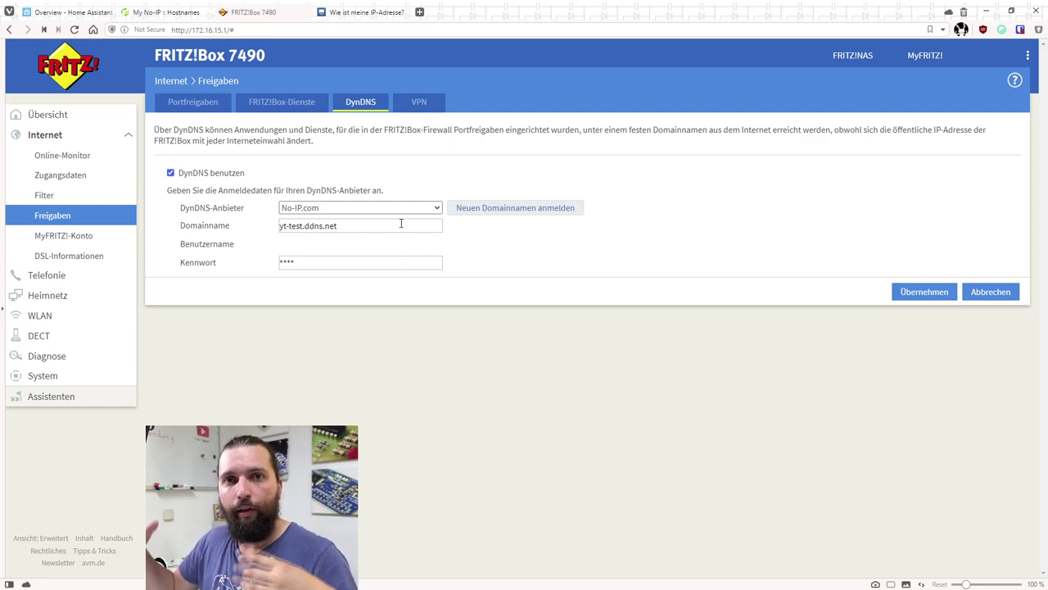
Review the yt-test.ddns.net domain name, then return to the Home Assistant overview
drag(352, 228, 279, 224)
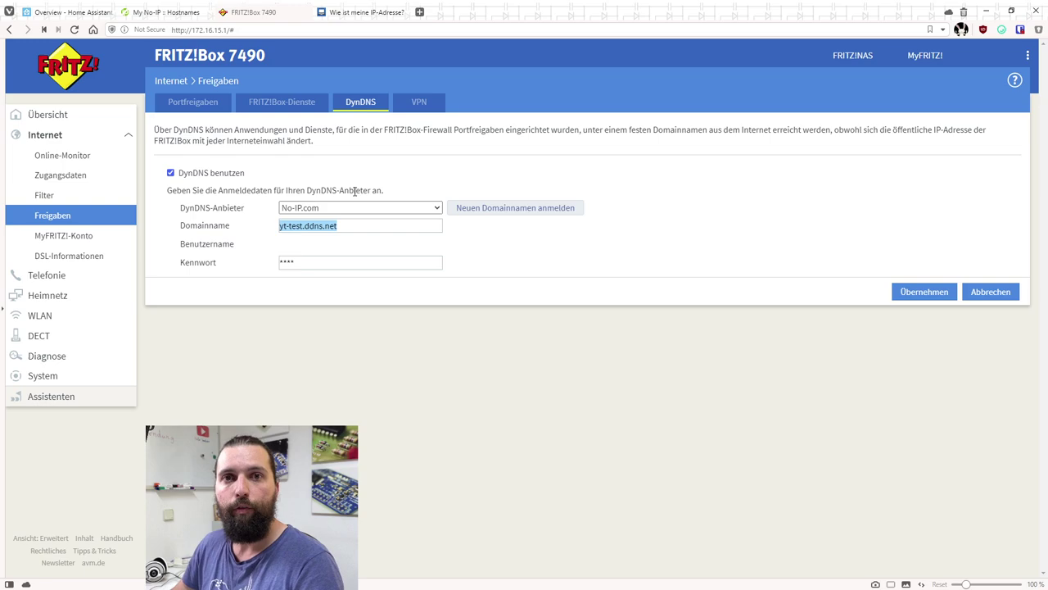
click(619, 522)
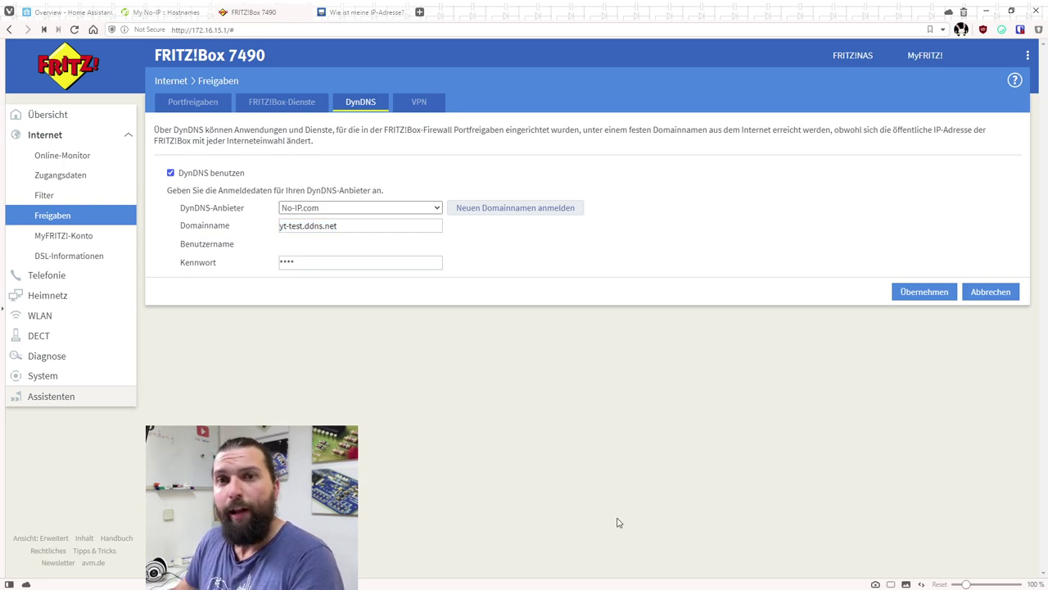
click(64, 13)
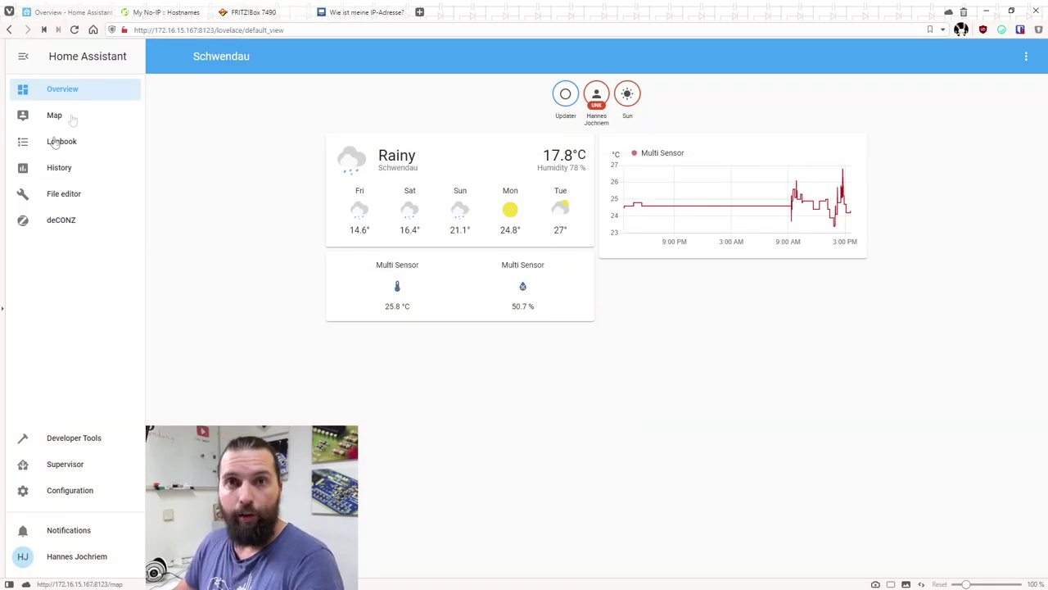
Inspect the plain-http address on port 8123, then open the Supervisor dashboard
drag(199, 31, 213, 30)
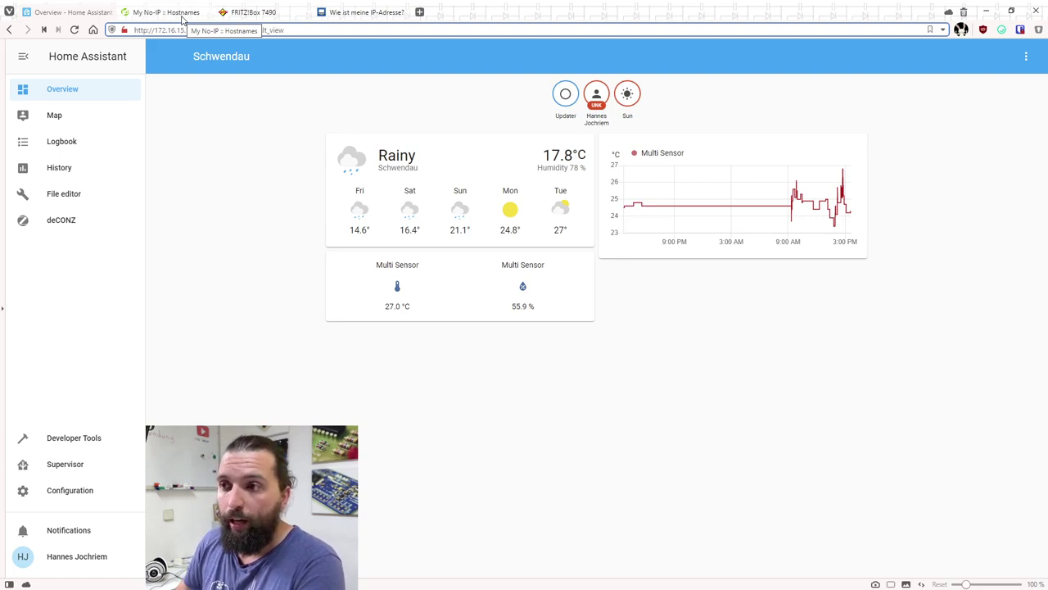
drag(147, 29, 134, 29)
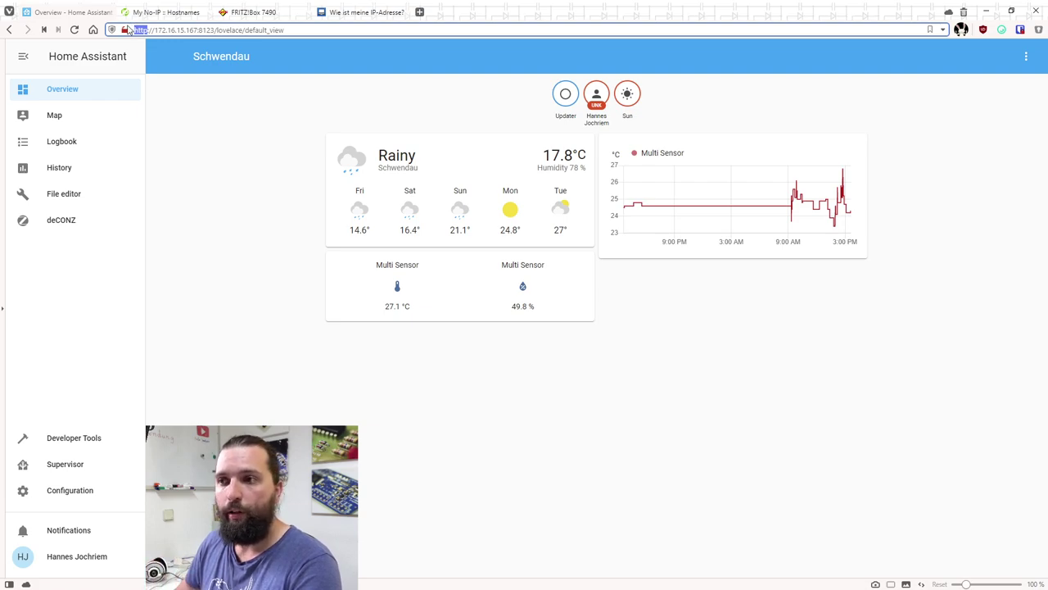
click(125, 31)
click(125, 30)
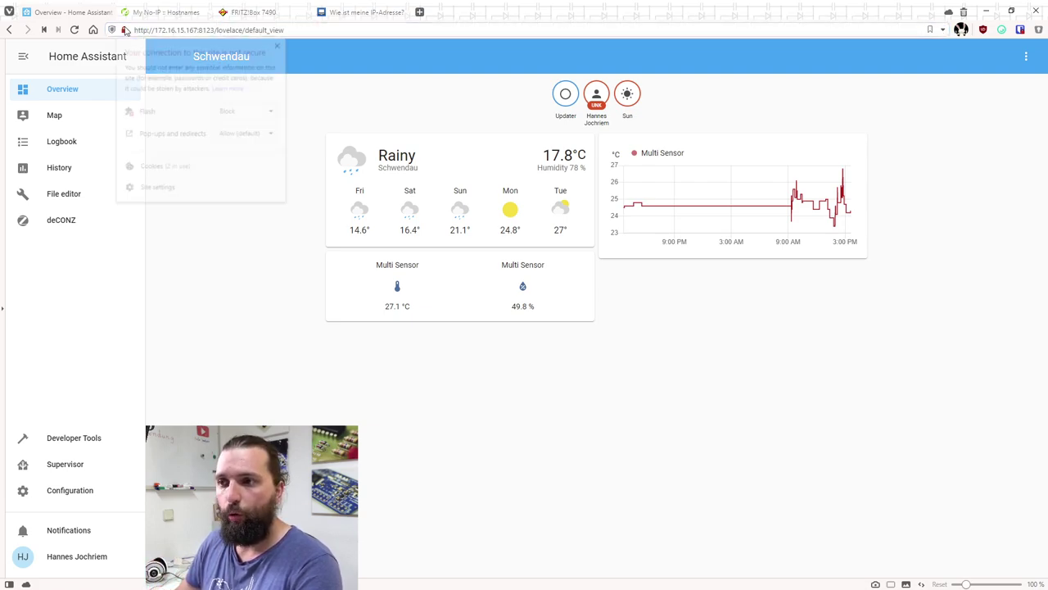
click(346, 82)
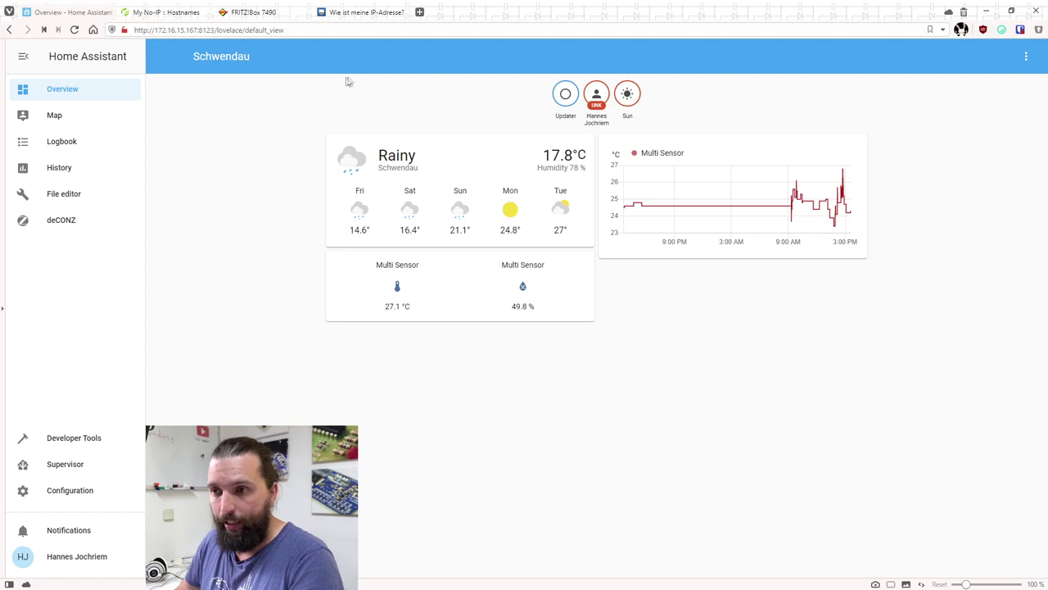
click(145, 29)
click(146, 29)
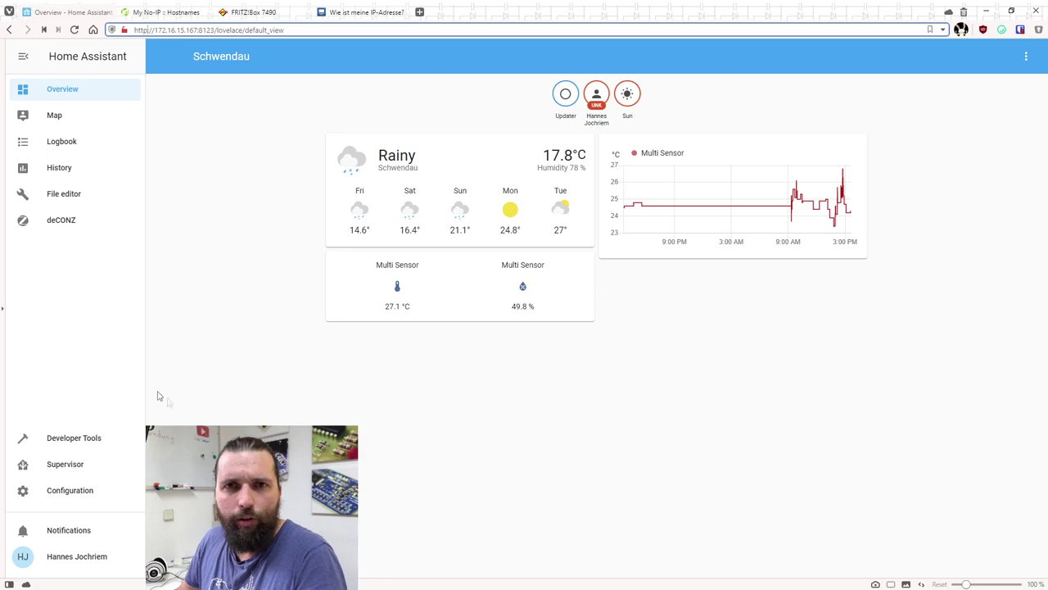
click(68, 466)
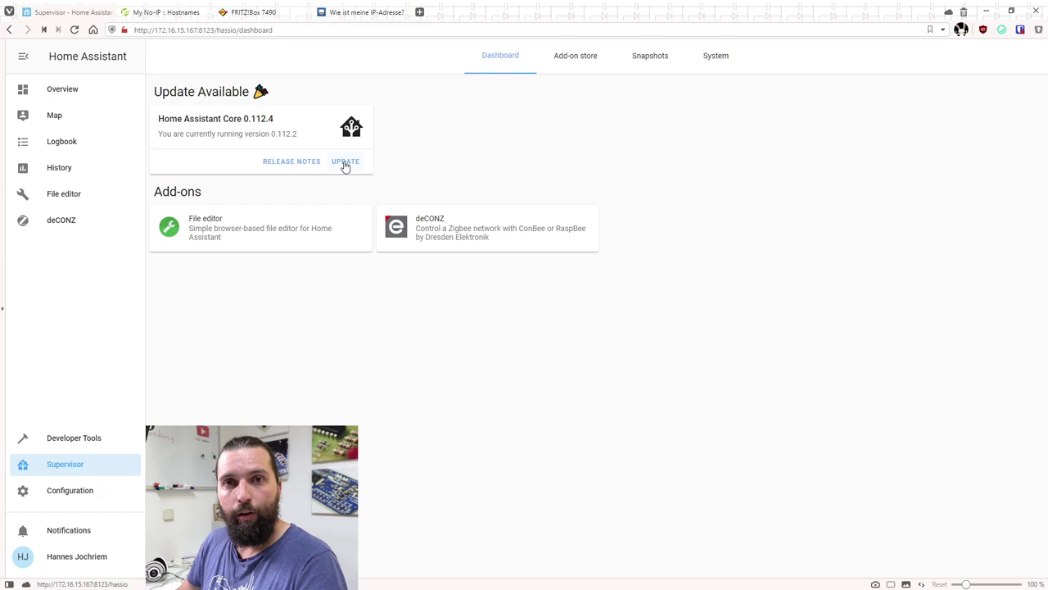
Install the Let's Encrypt add-on from the Home Assistant add-on store
click(564, 67)
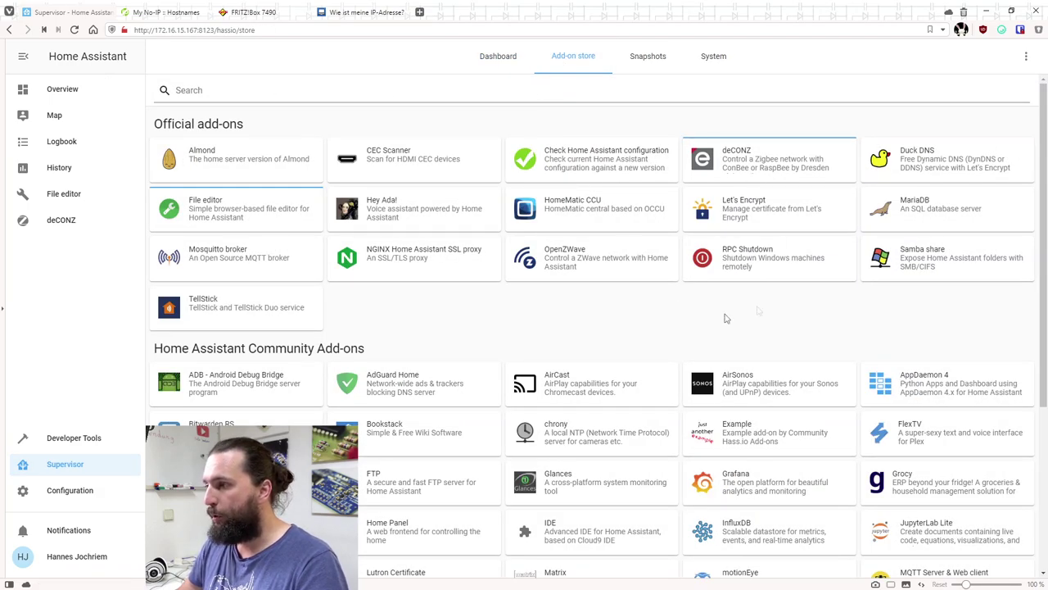
click(749, 216)
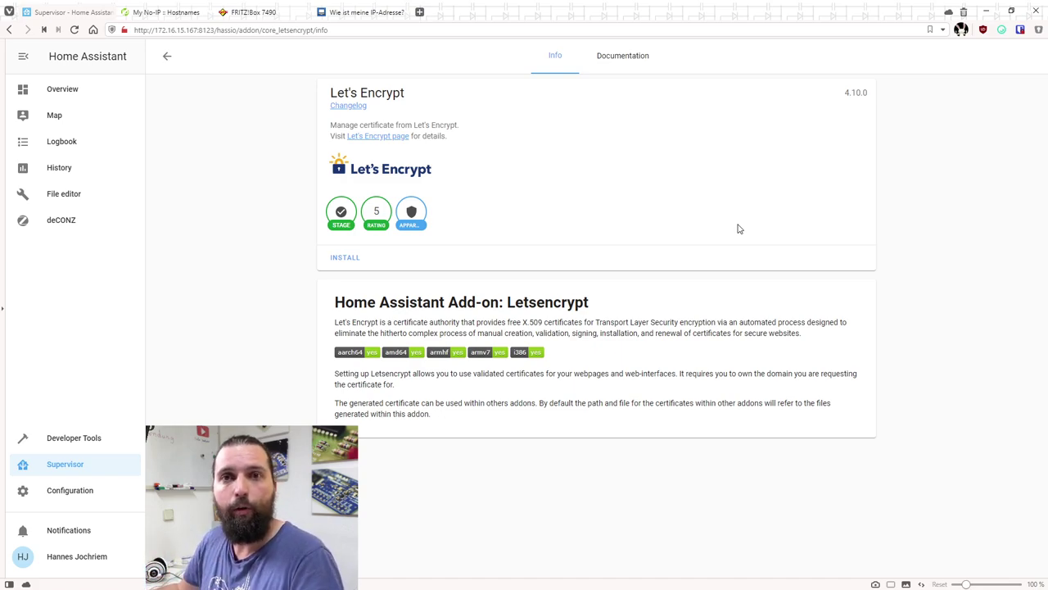
click(349, 259)
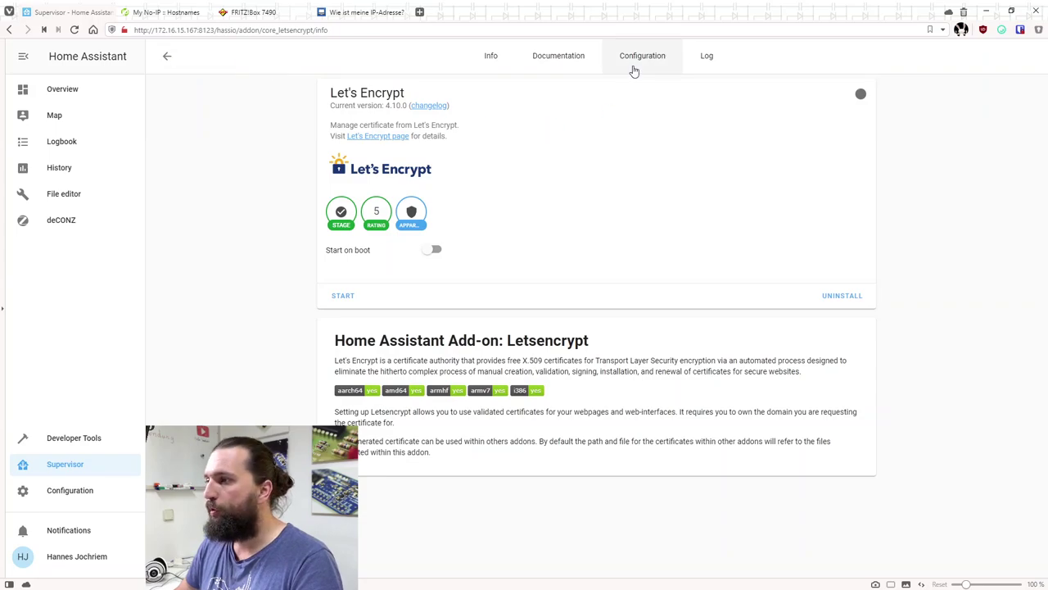
Replace the null e-mail in the Let's Encrypt configuration with your e-mail address
click(634, 57)
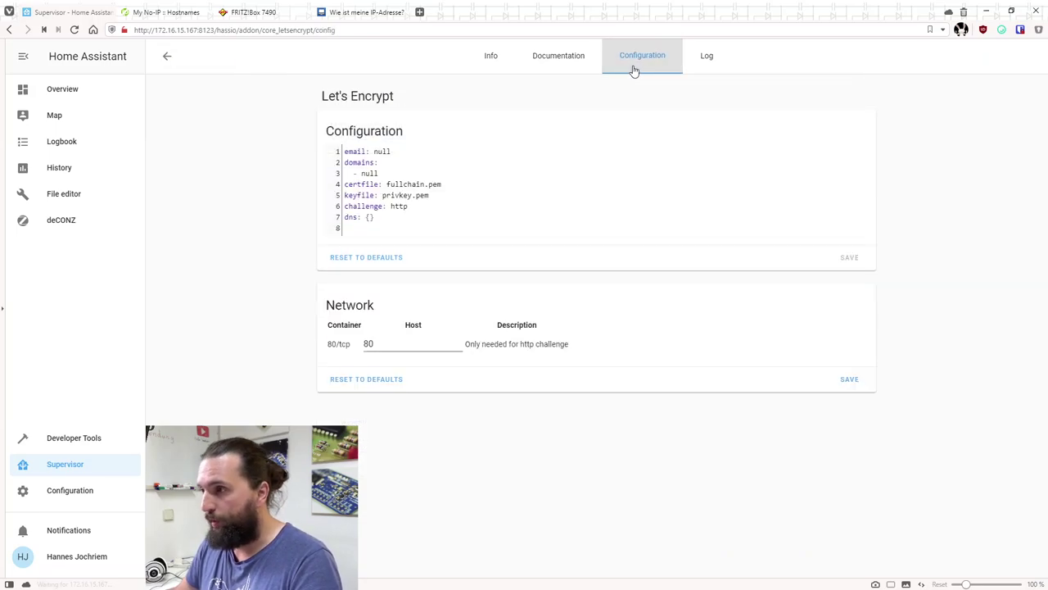
double_click(382, 152)
text(hannes)
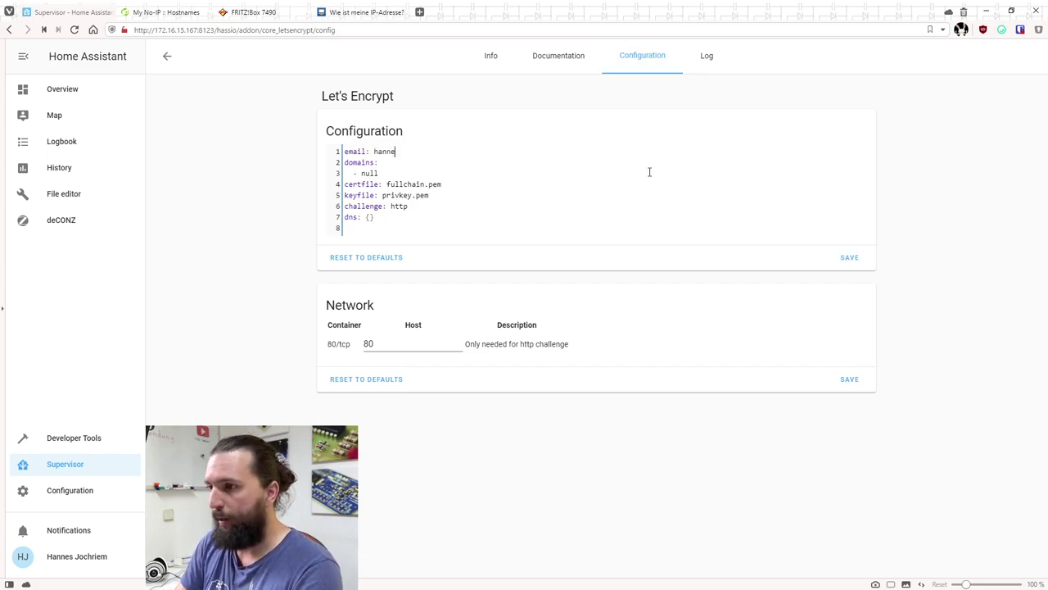
Set the domain to yt-test.ddns.net, copied from the No-IP hostnames list, and save the configuration
double_click(369, 173)
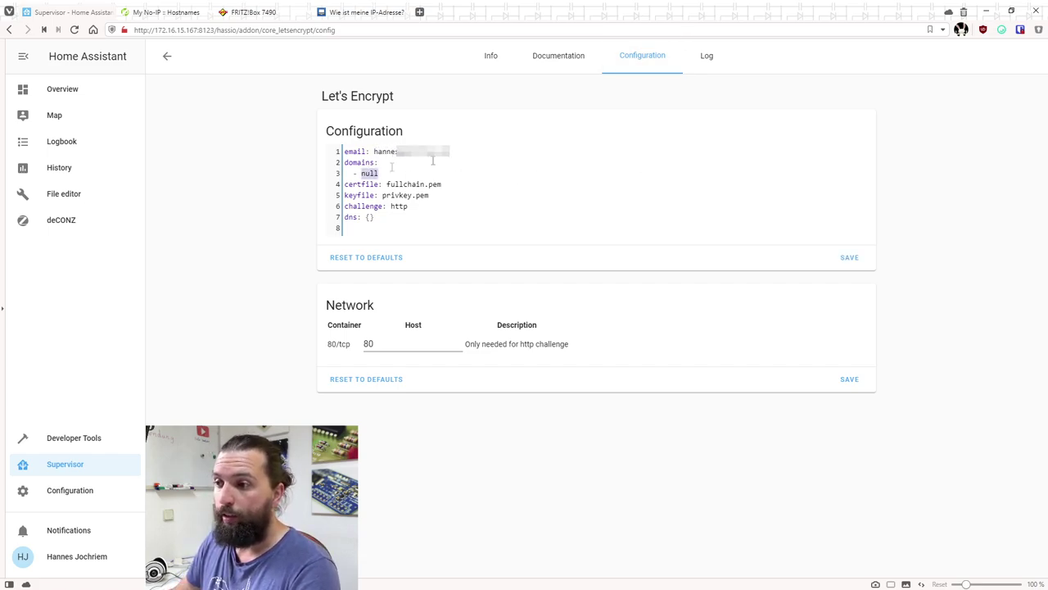
click(146, 13)
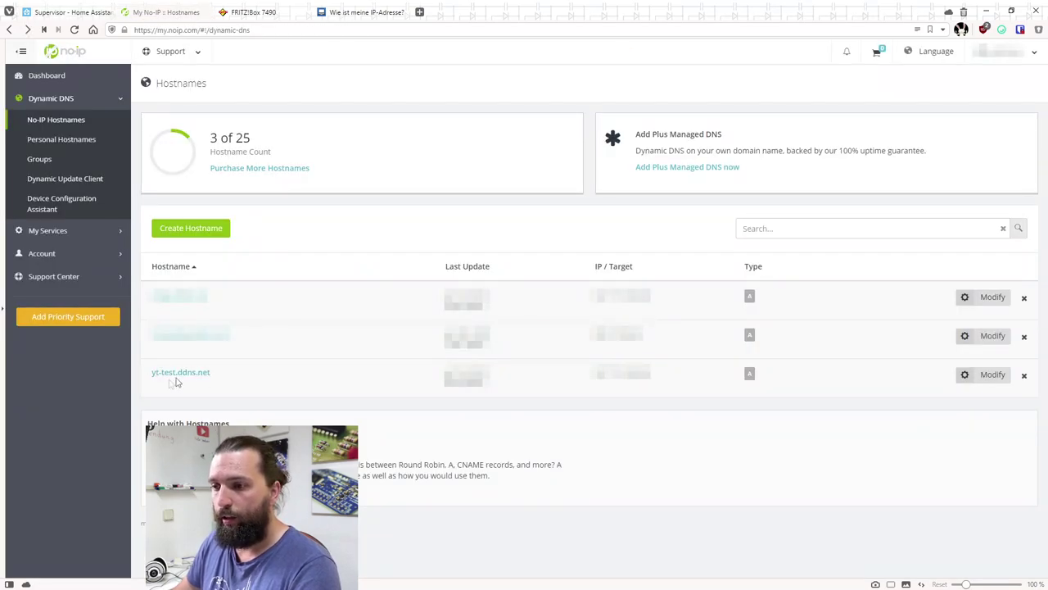
drag(235, 374, 149, 374)
key(ctrl+c)
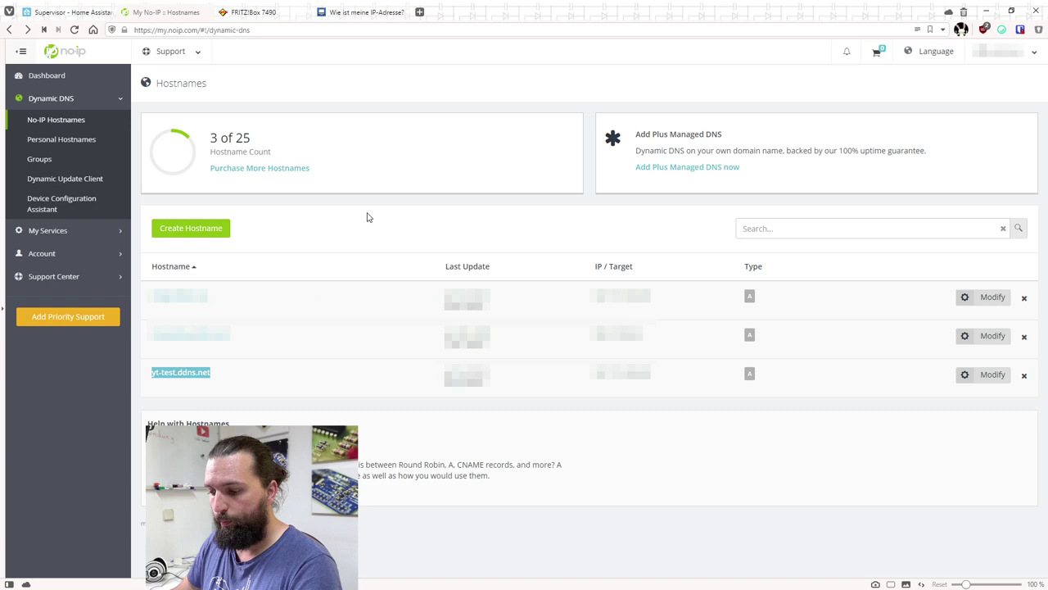
click(79, 13)
key(ctrl+v)
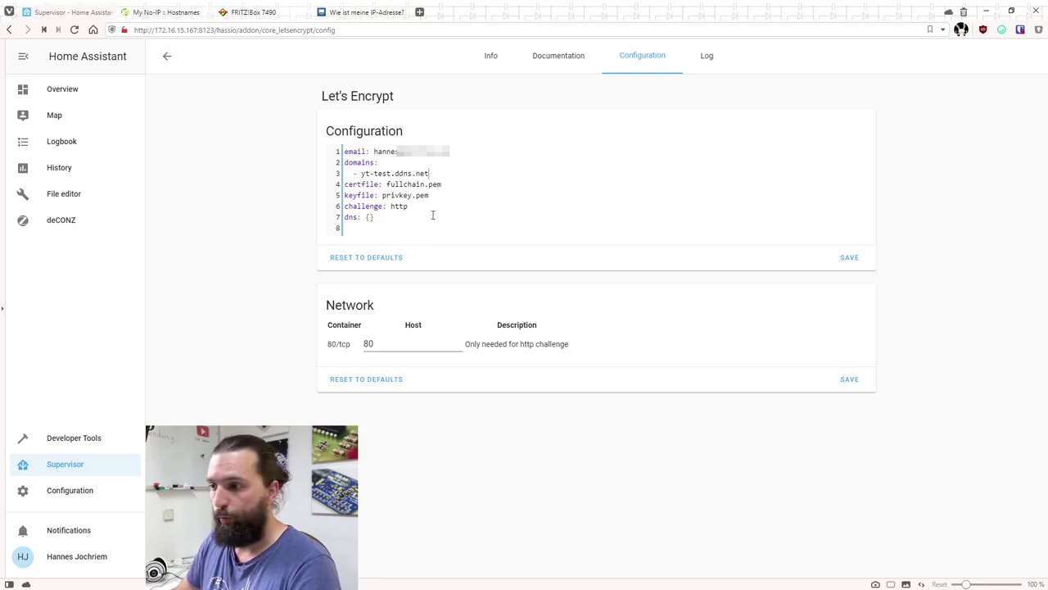
double_click(394, 346)
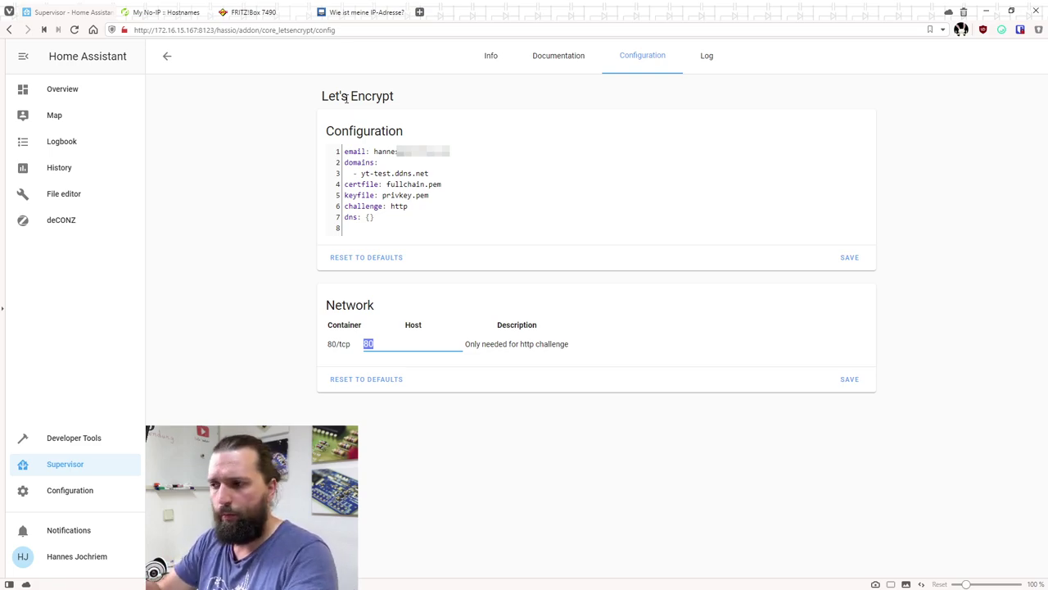
drag(362, 172, 429, 174)
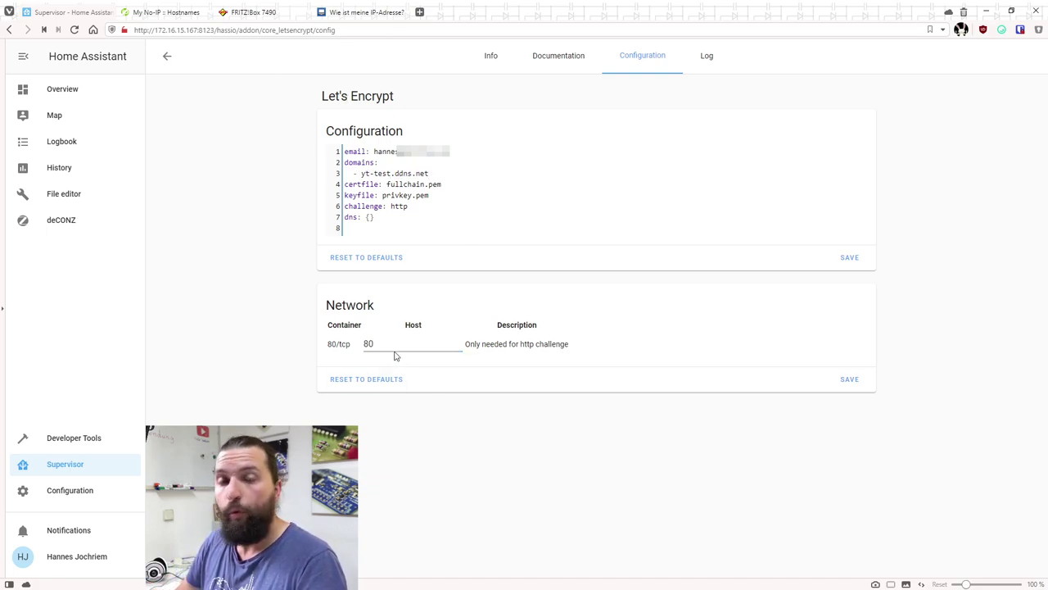
click(839, 259)
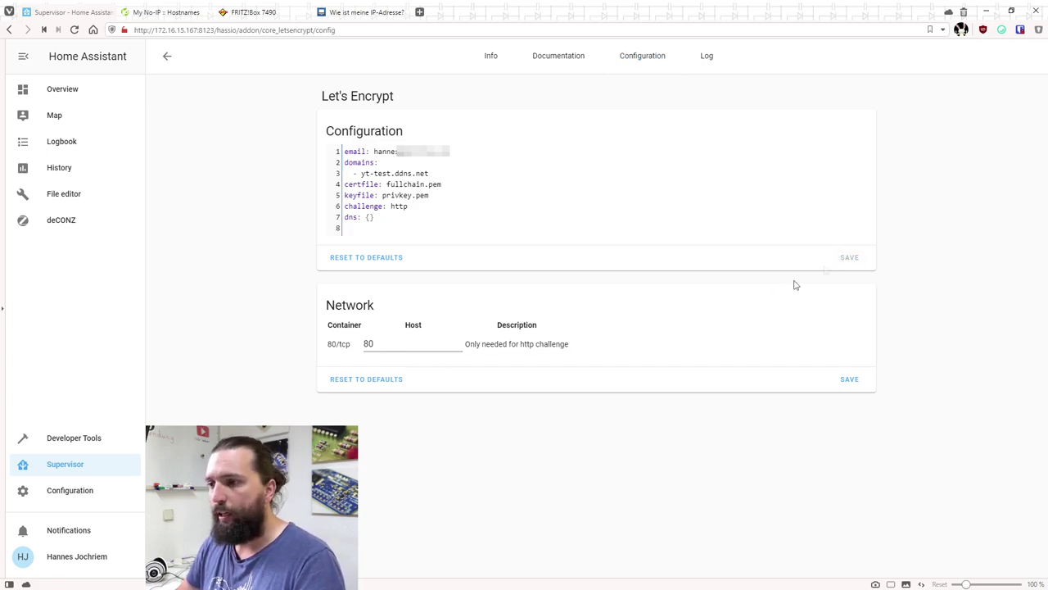
Refresh the empty Let's Encrypt log, then return to the FRITZ!Box DynDNS settings
click(701, 66)
click(342, 139)
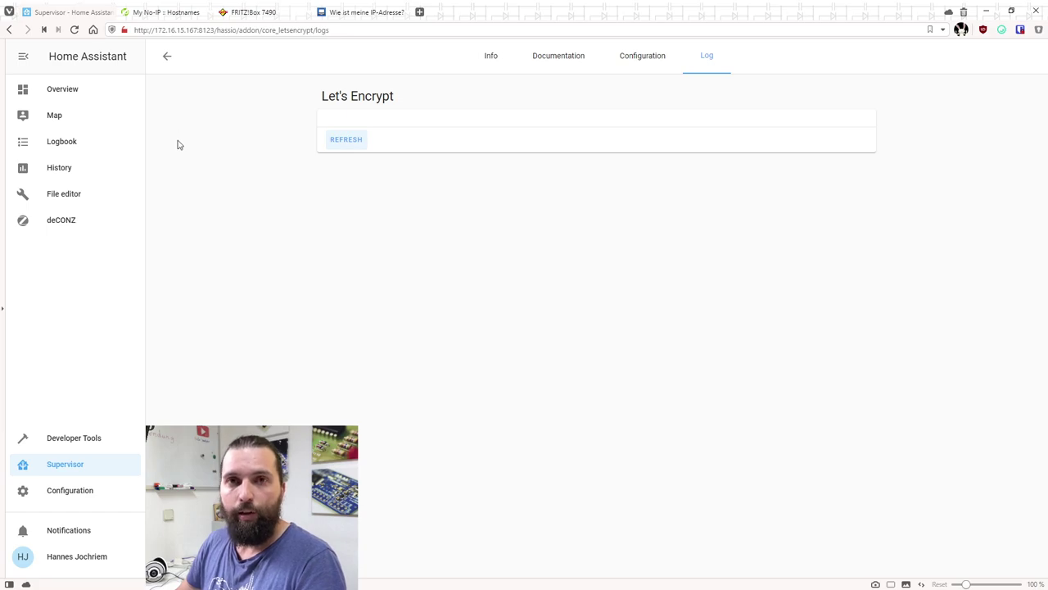
click(252, 14)
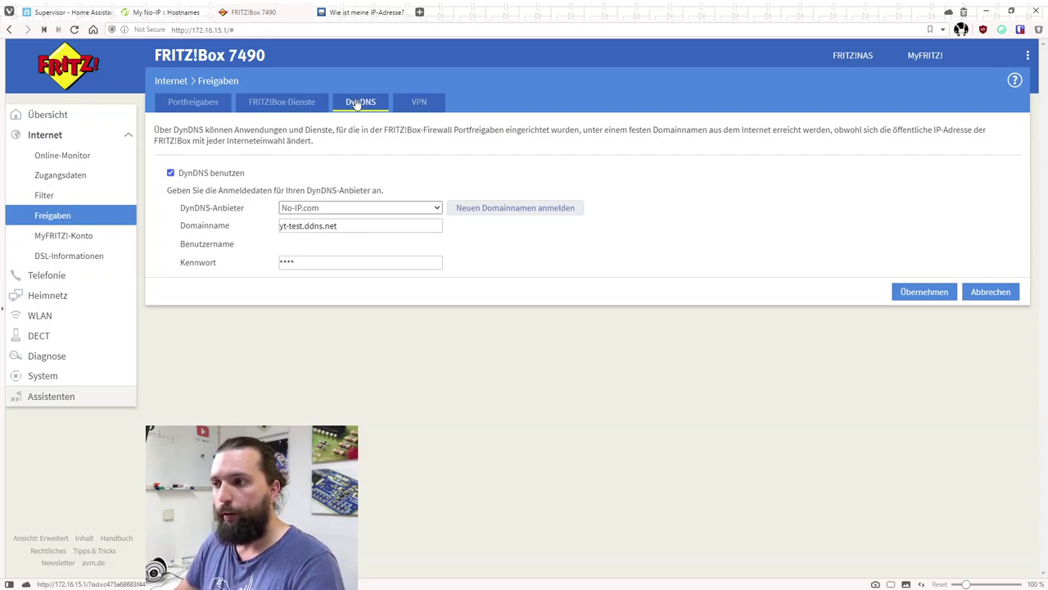
Add homeassistant-2 as a port-forwarding device under FRITZ!Box Internet > Freigaben
click(193, 106)
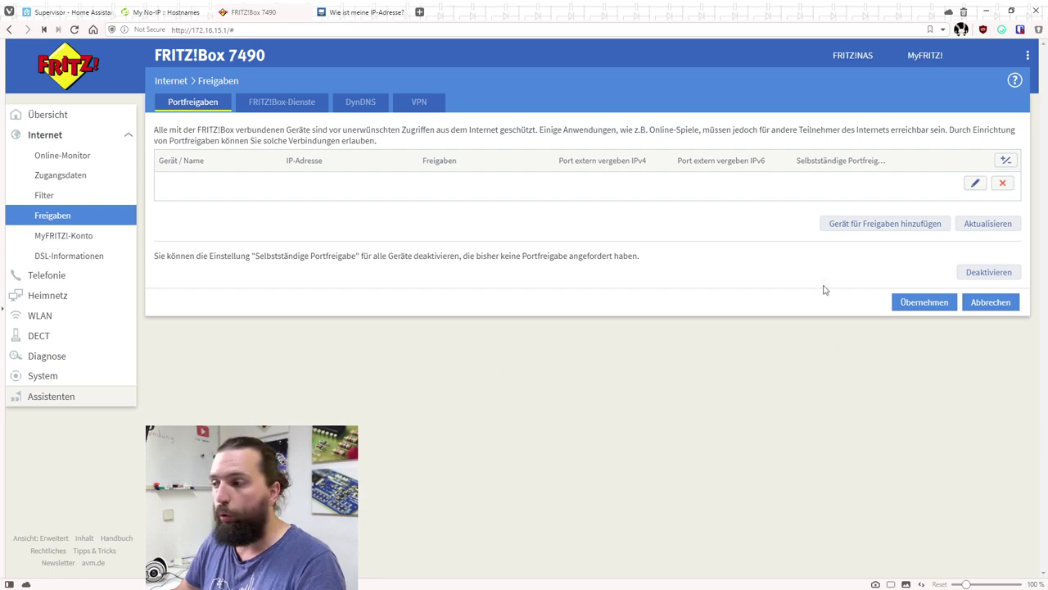
click(897, 225)
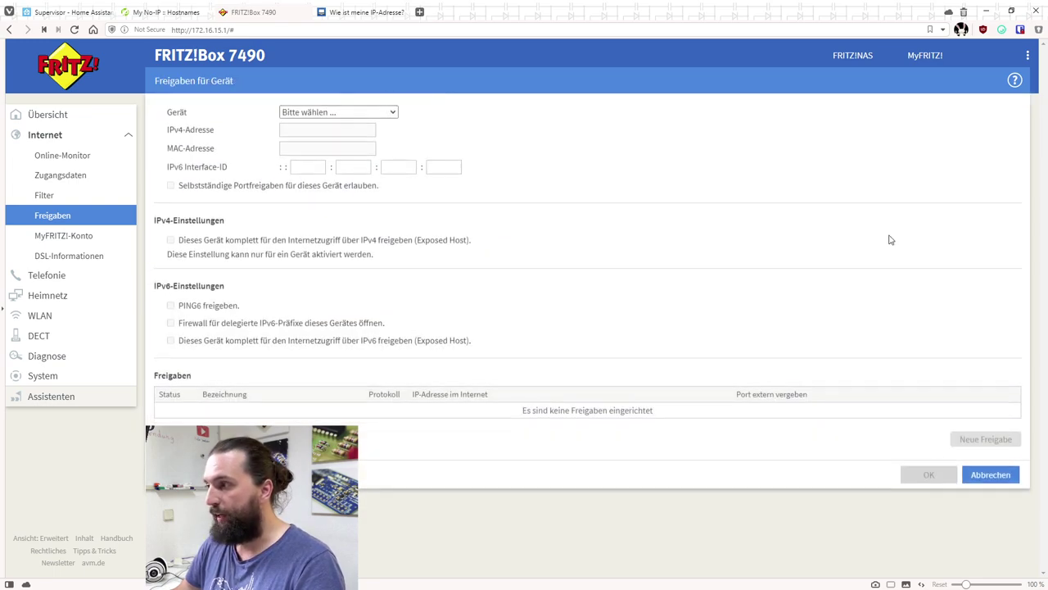
click(336, 112)
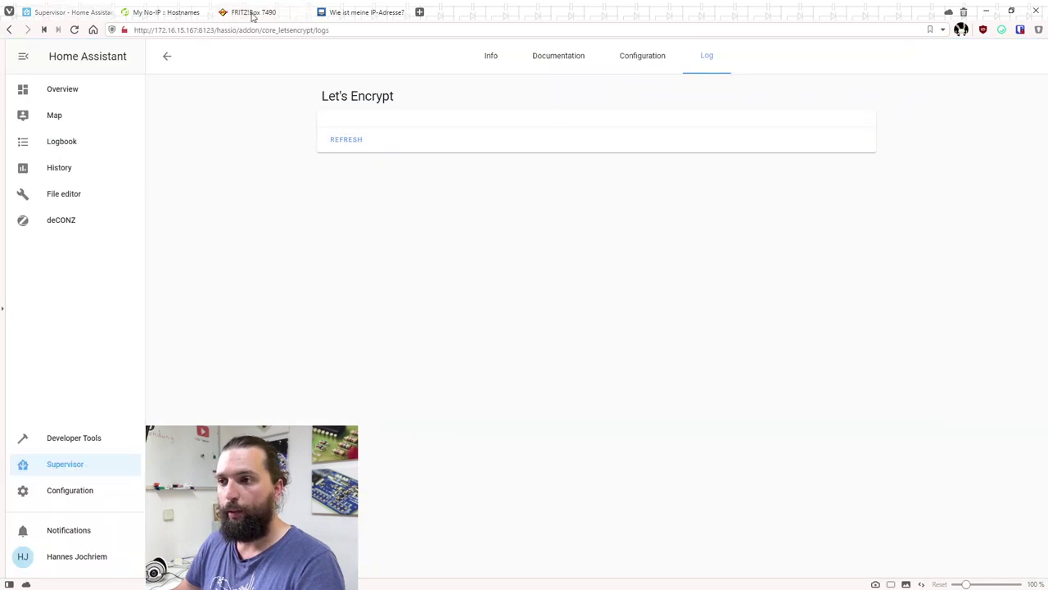
click(253, 13)
click(339, 110)
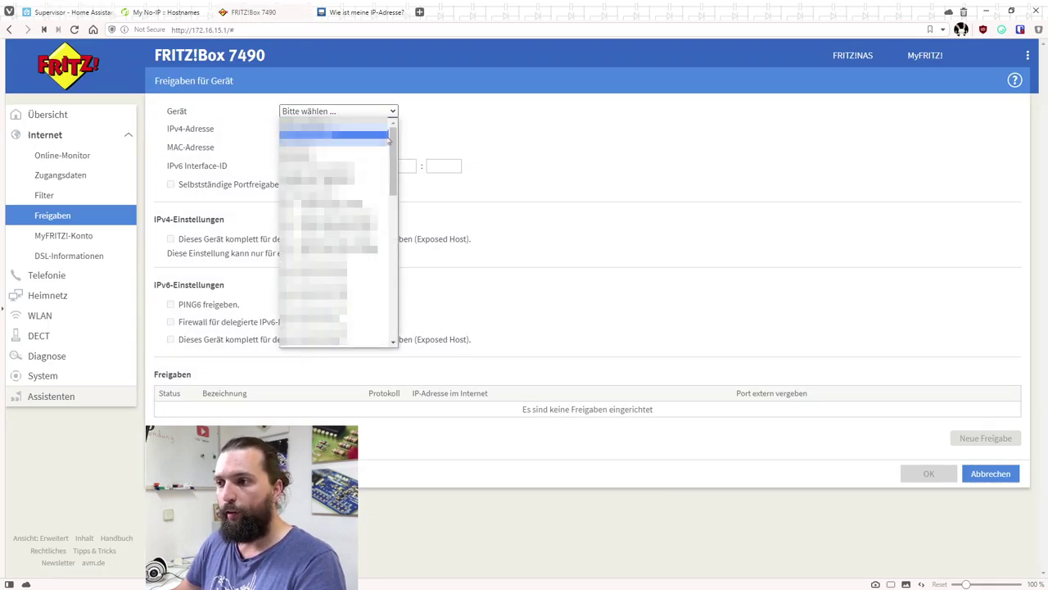
drag(390, 140, 392, 286)
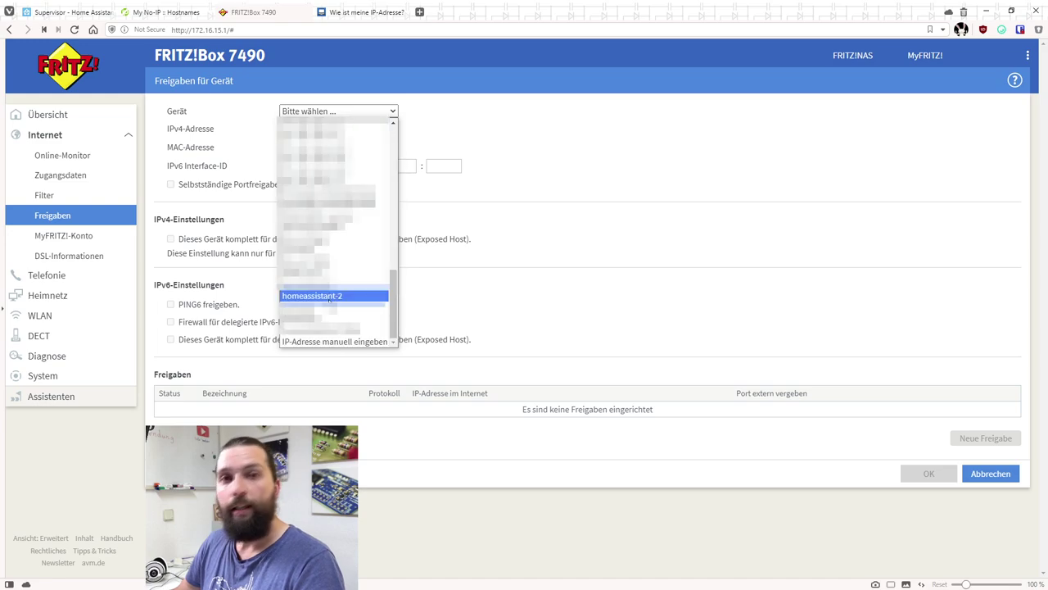
click(333, 297)
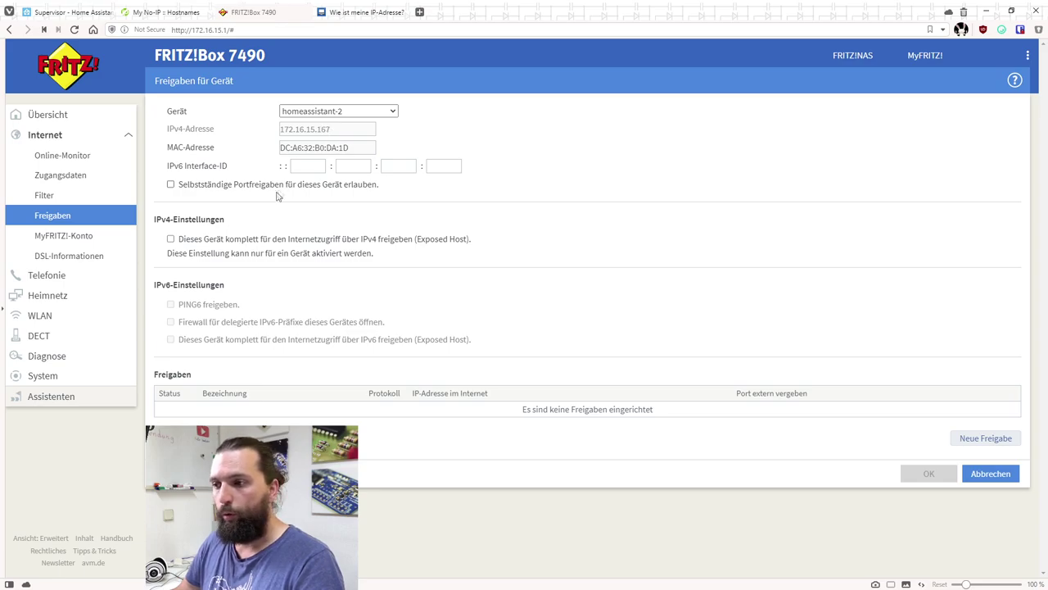
Create an HTTP-Server TCP port 80 sharing for homeassistant-2 and save it
click(968, 436)
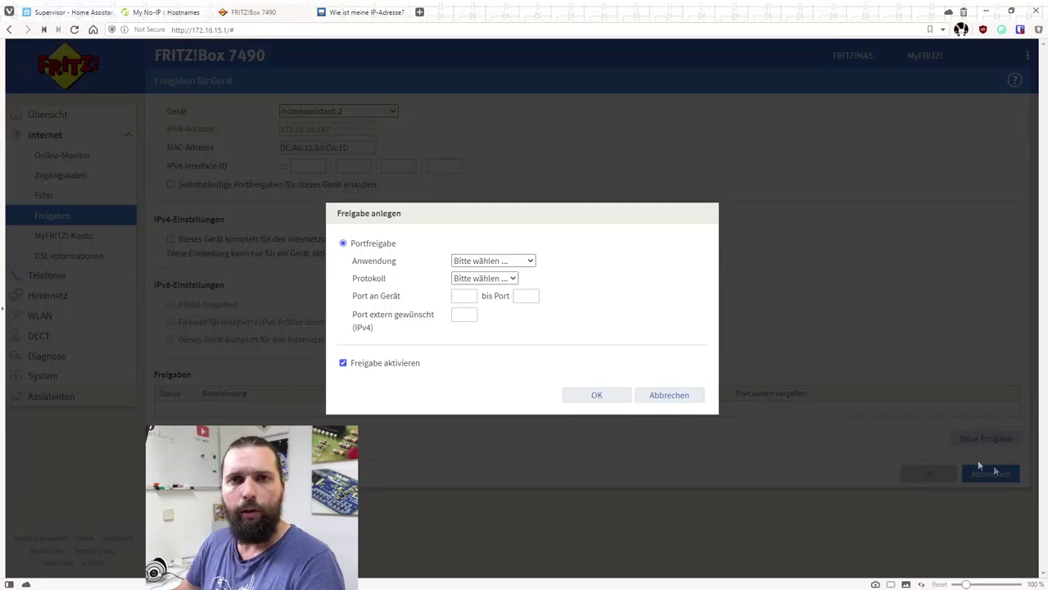
click(495, 263)
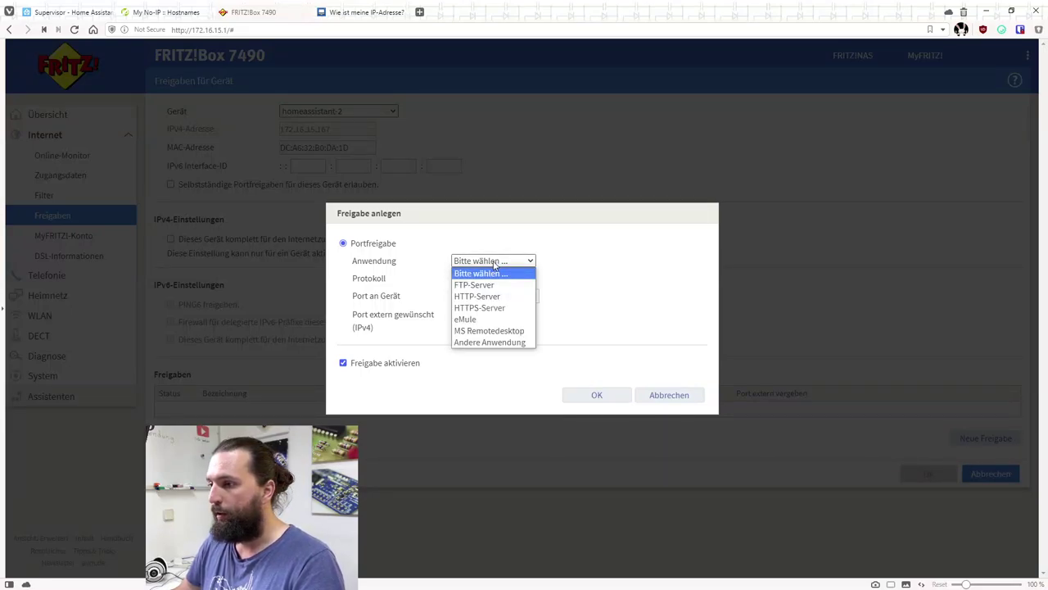
click(491, 296)
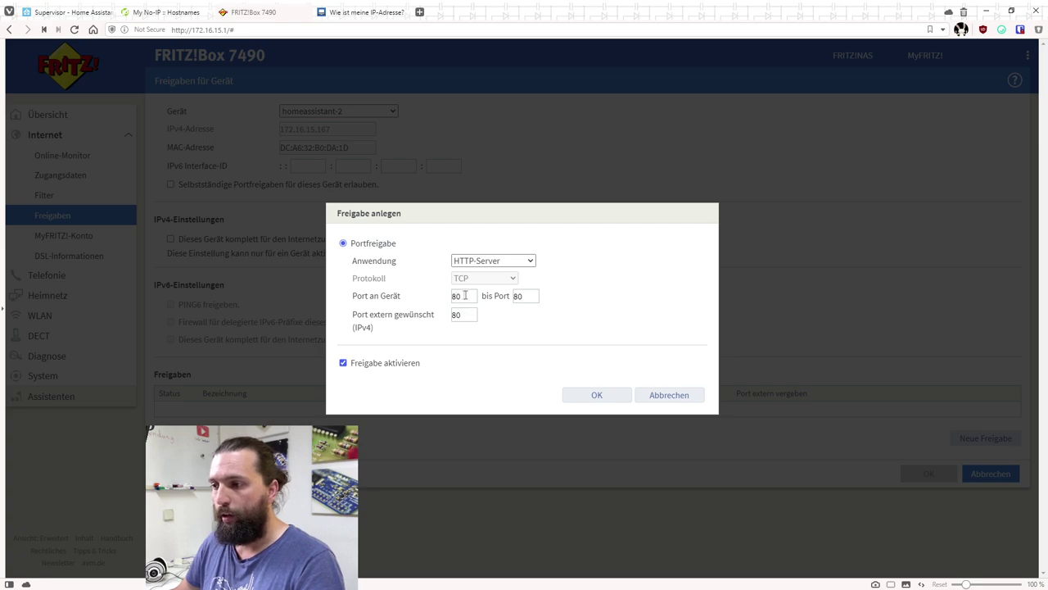
double_click(518, 297)
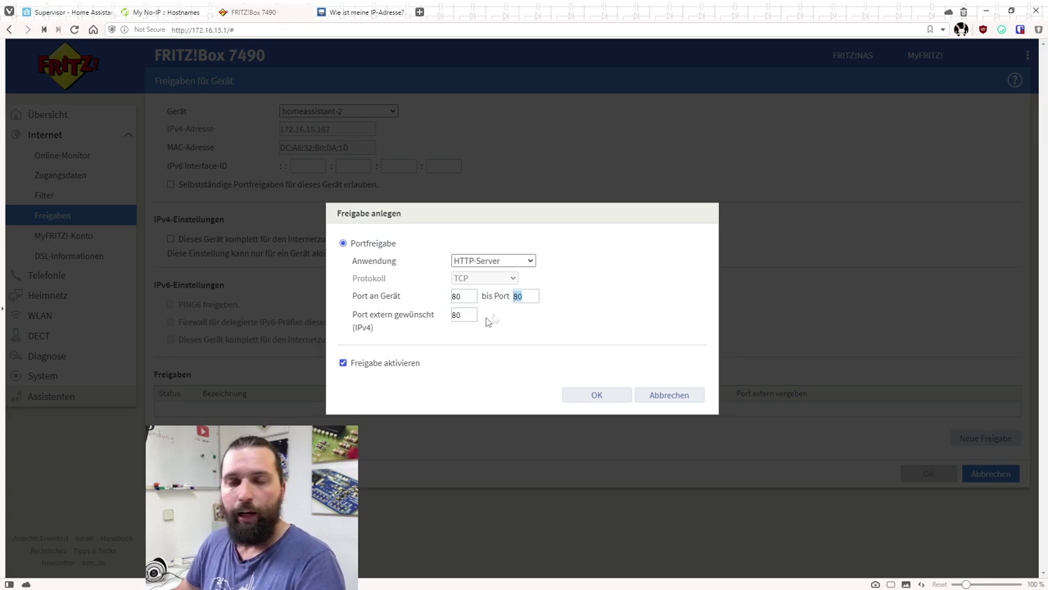
double_click(457, 315)
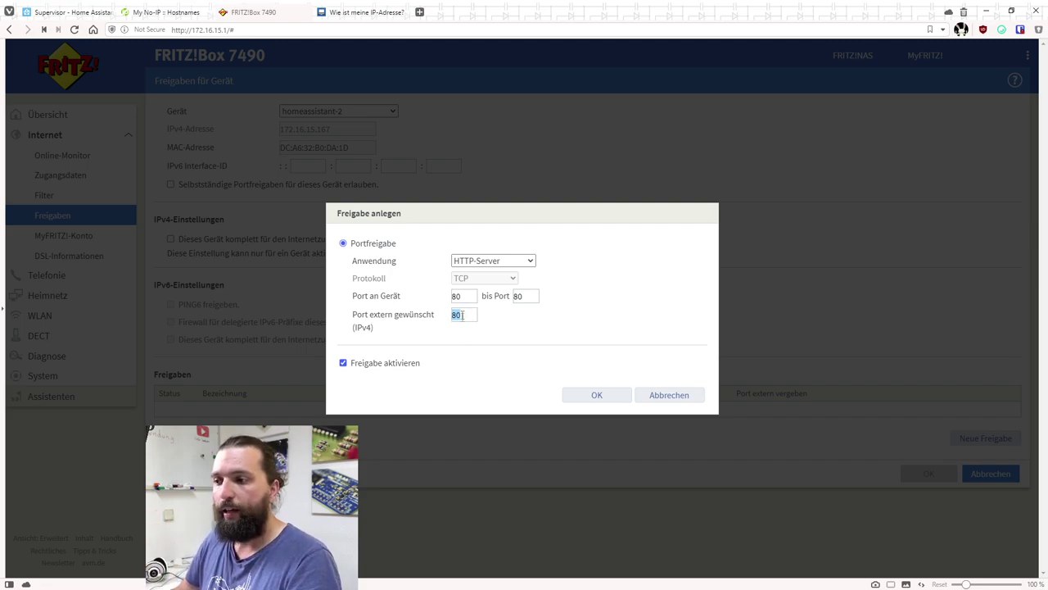
click(600, 394)
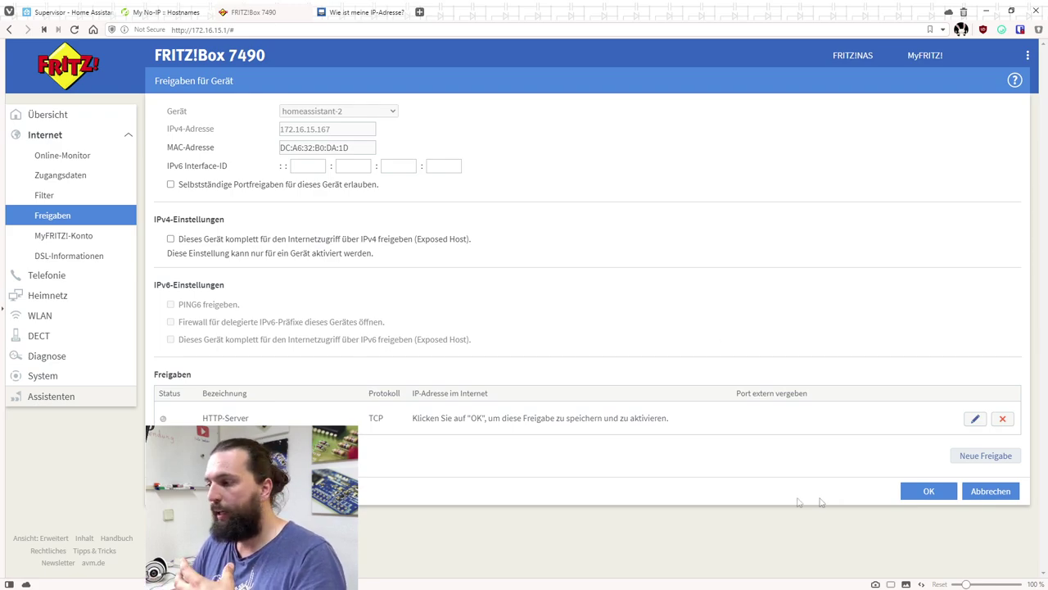
click(917, 490)
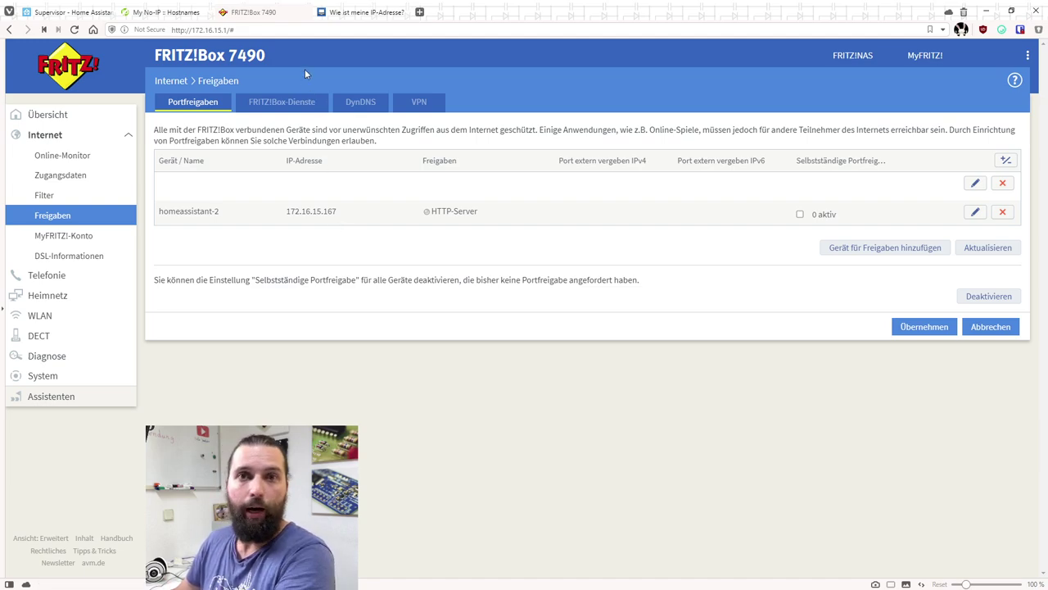
Confirm the Let's Encrypt domain is yt-test.ddns.net and start the add-on
click(41, 13)
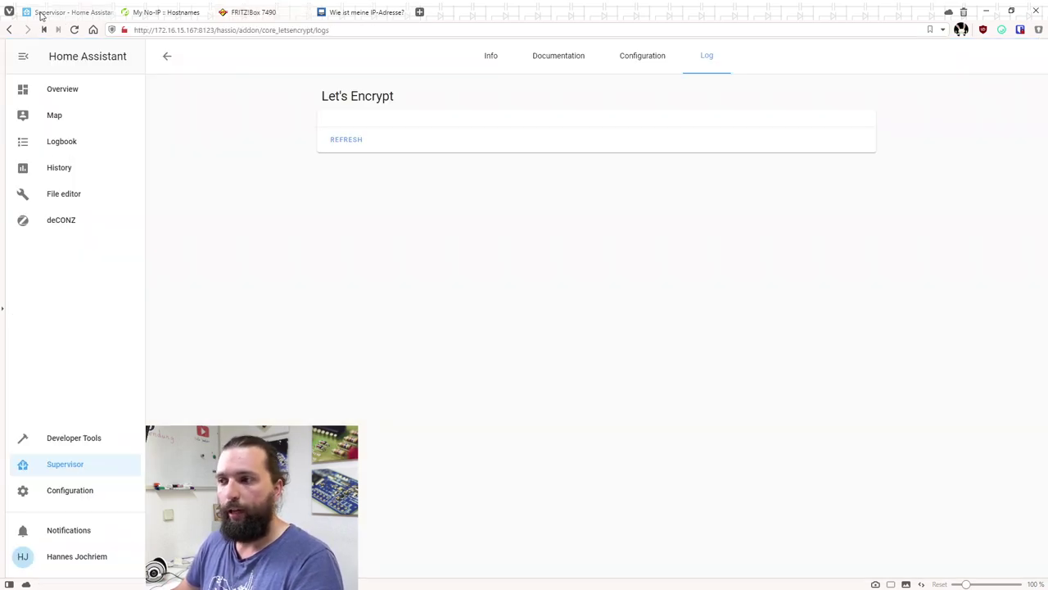
click(342, 138)
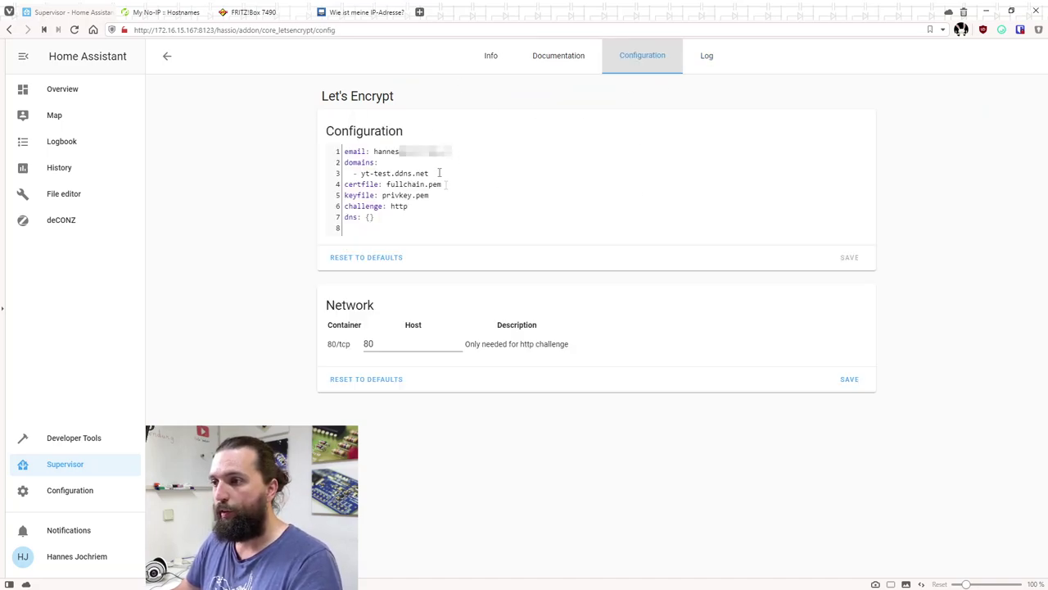
drag(361, 173, 430, 173)
key(ctrl+c)
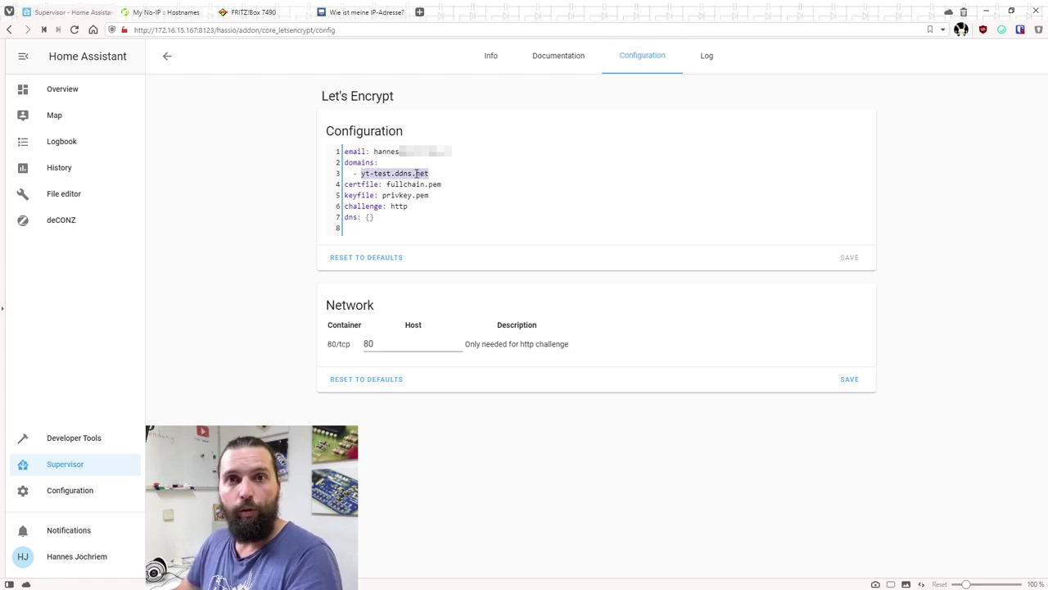
click(500, 64)
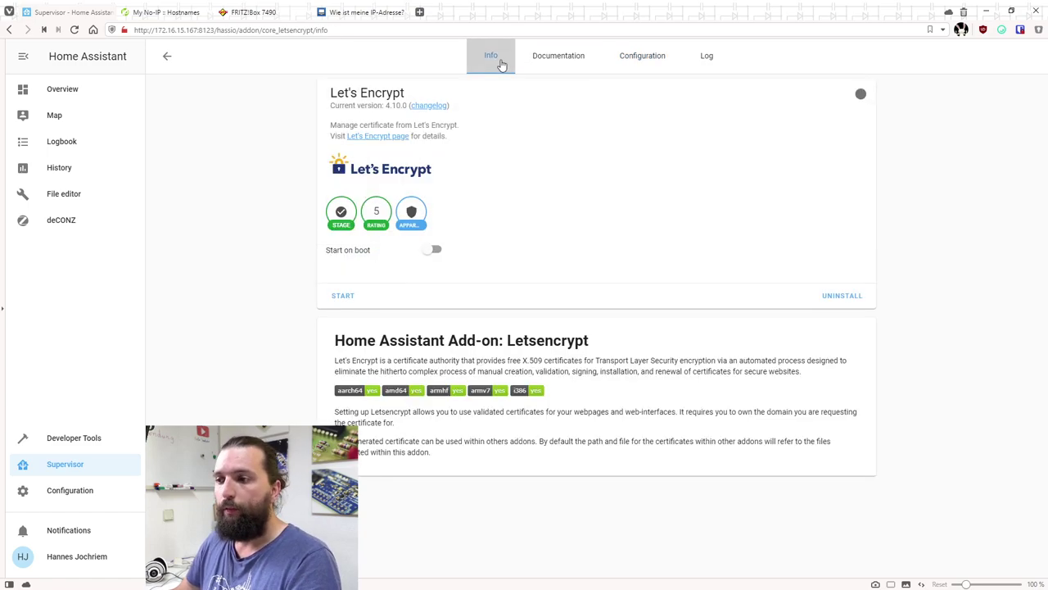
click(344, 300)
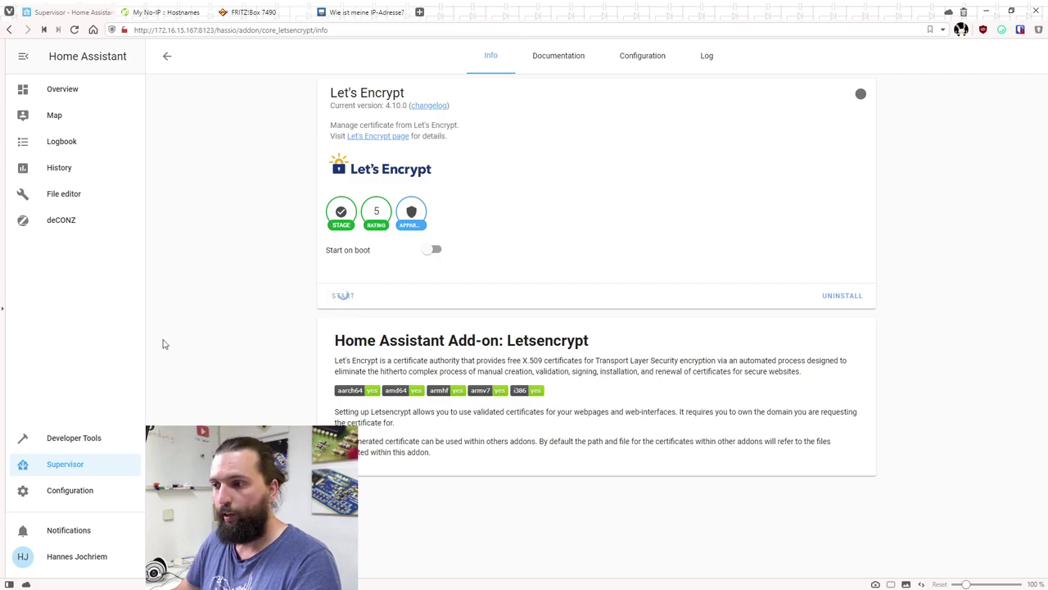
Refresh the Let's Encrypt log until the yt-test.ddns.net certificate is reported saved
click(707, 60)
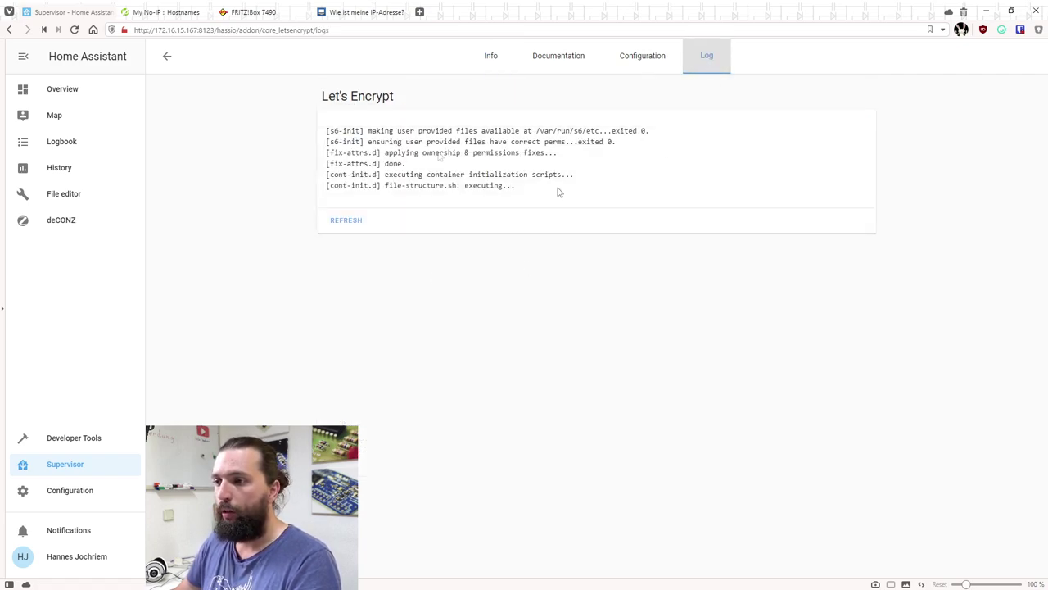
click(336, 221)
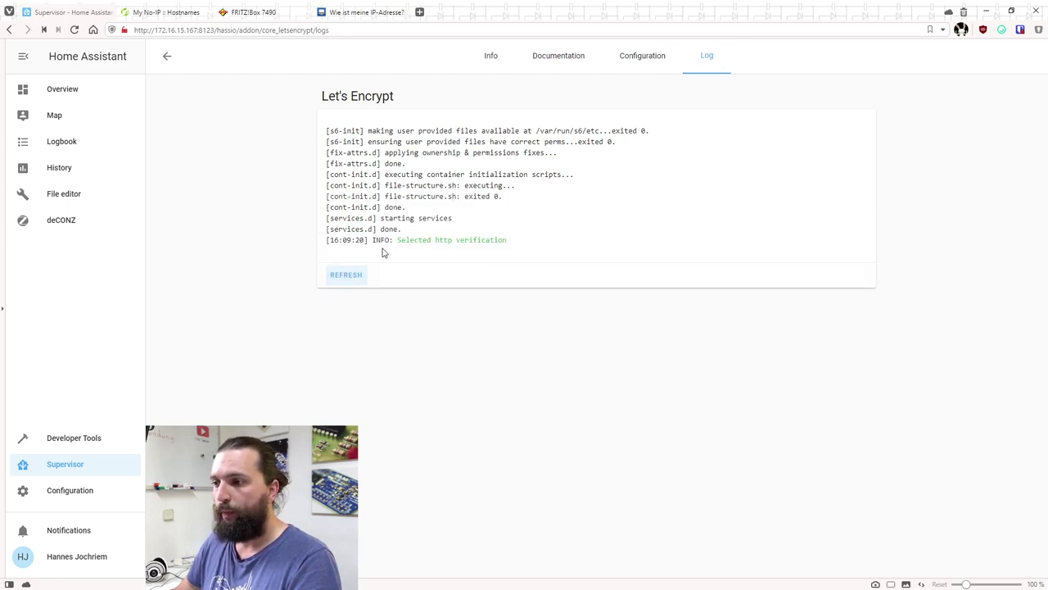
click(361, 279)
drag(328, 270, 443, 275)
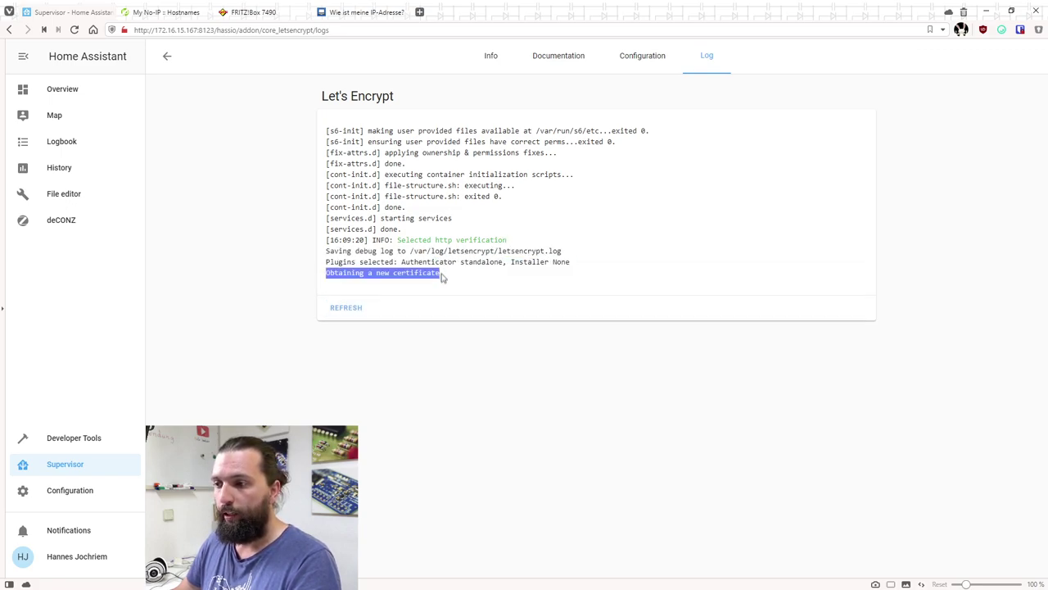
click(264, 252)
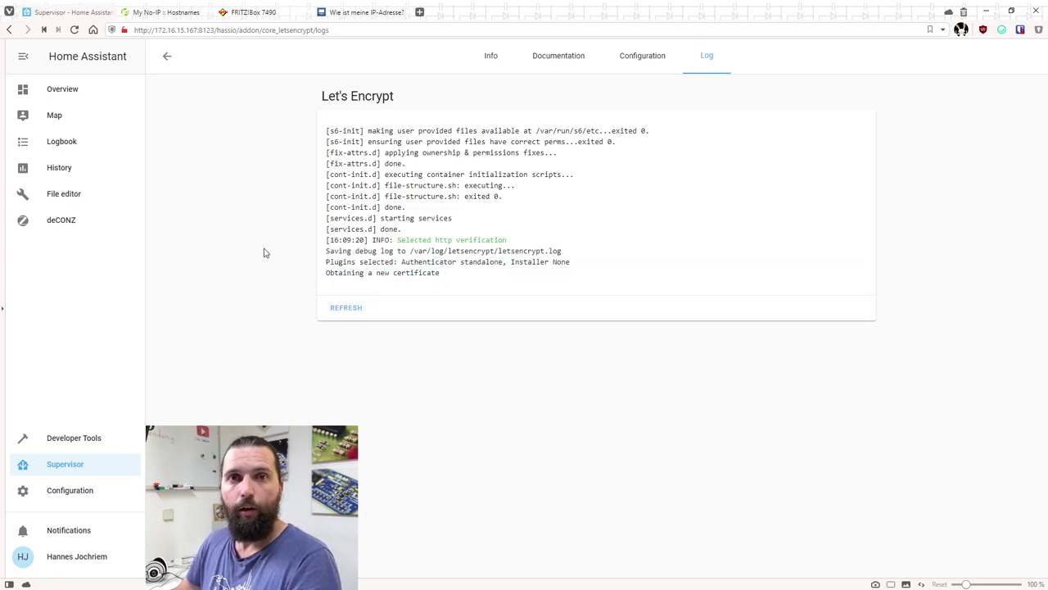
click(346, 307)
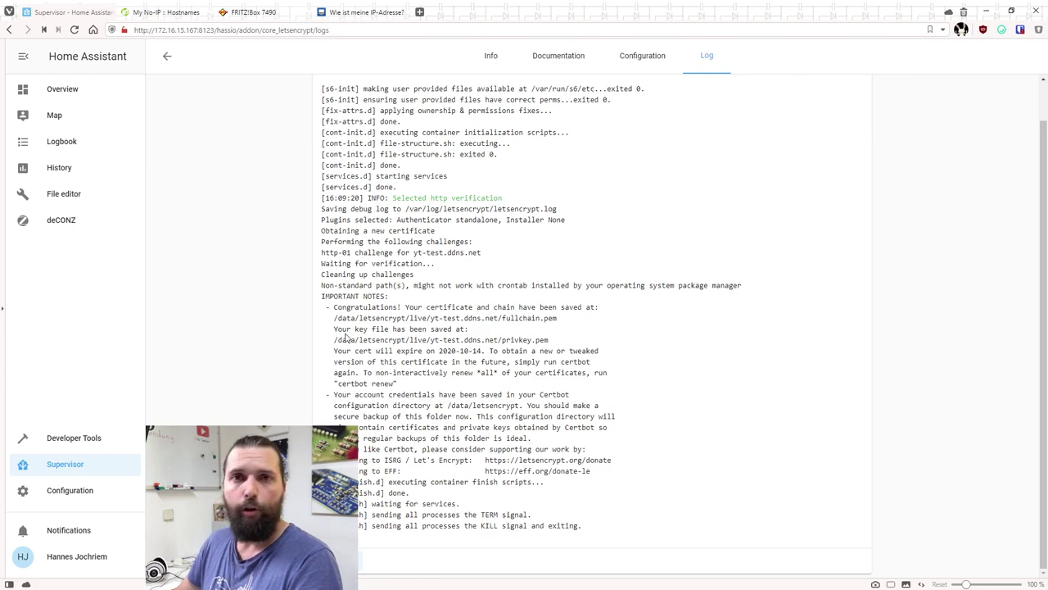
scroll(278, 210, up, 1)
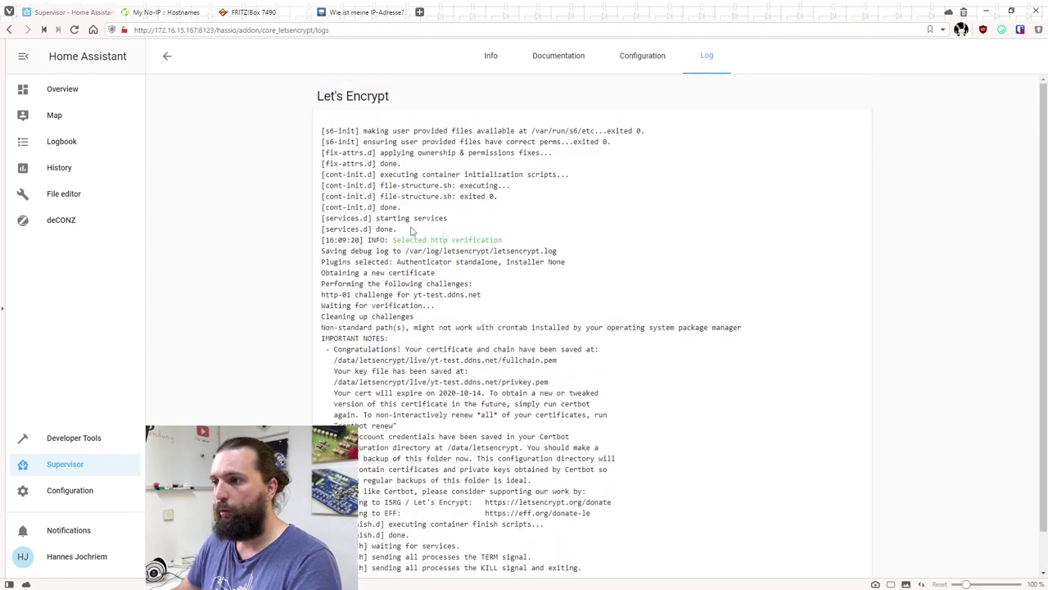
Turn on Start on boot for the Let's Encrypt add-on
click(496, 54)
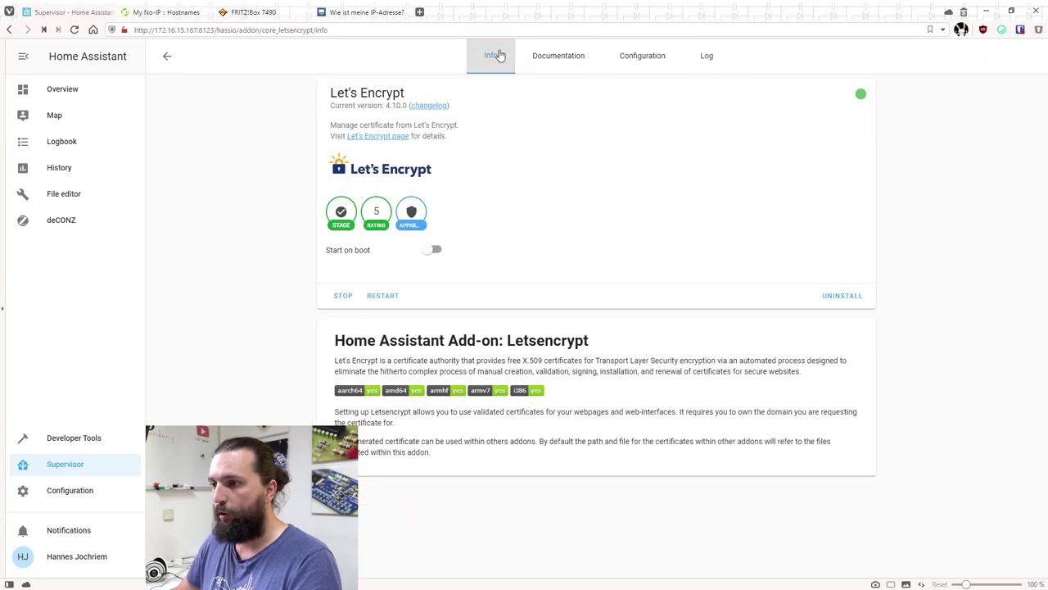
click(437, 250)
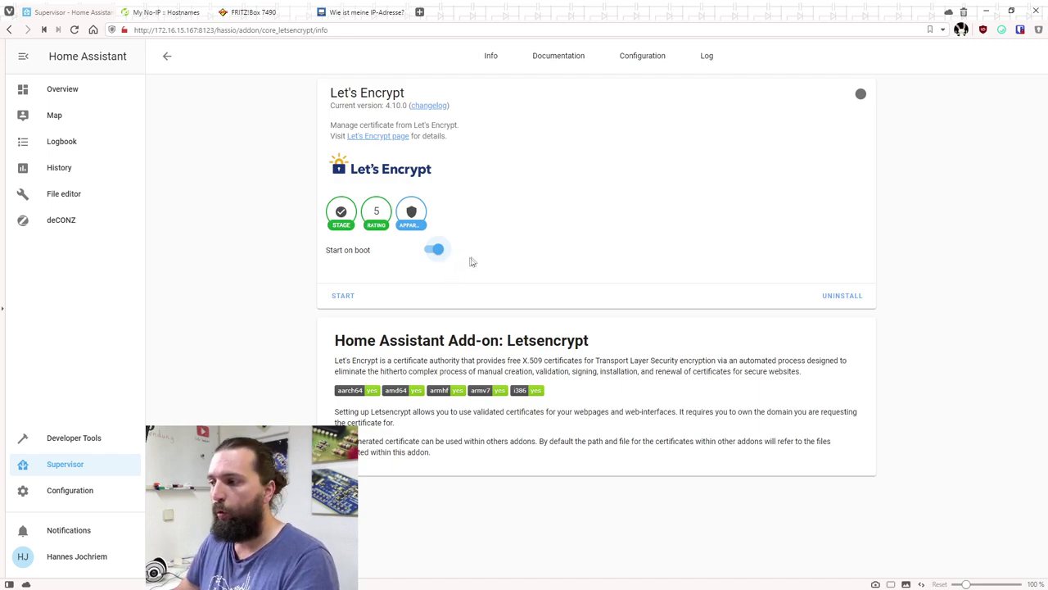
click(436, 249)
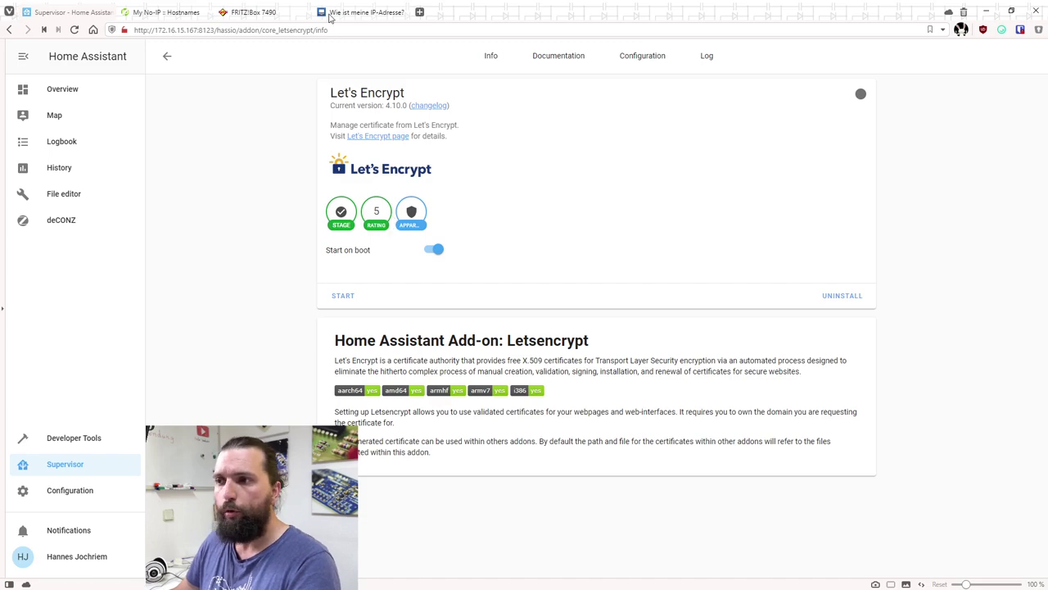
Try yt-test.ddns.net in a new tab (refused), then return to the Supervisor dashboard
click(418, 10)
key(ctrl+v)
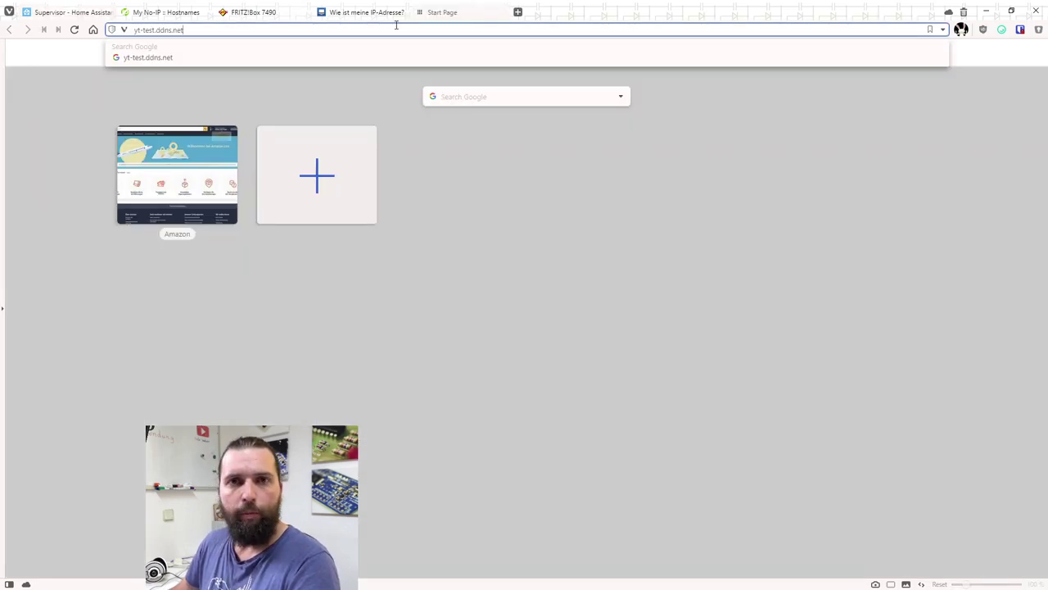
key(Return)
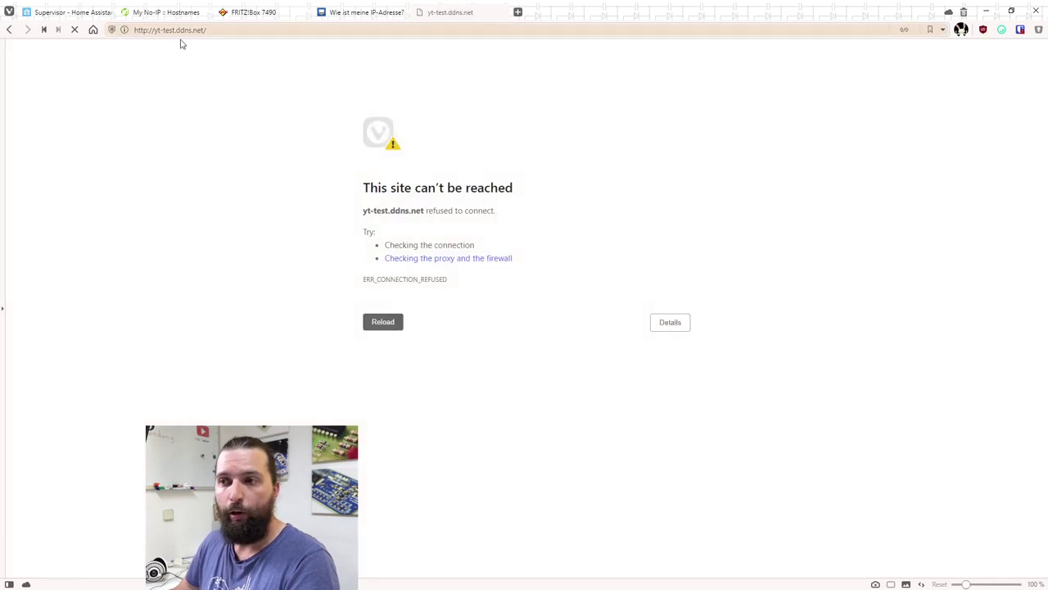
click(81, 13)
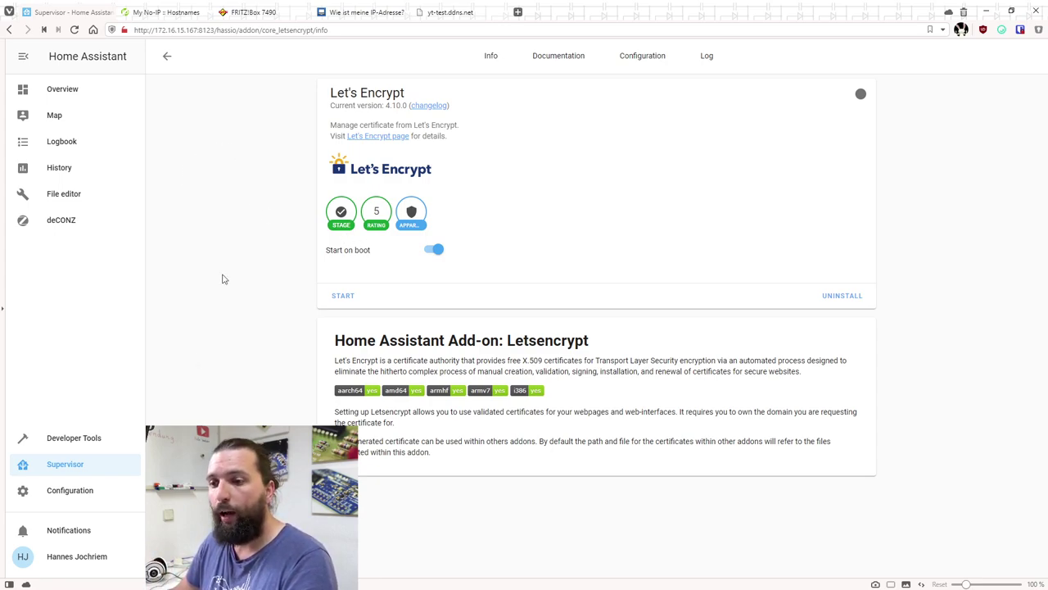
click(64, 473)
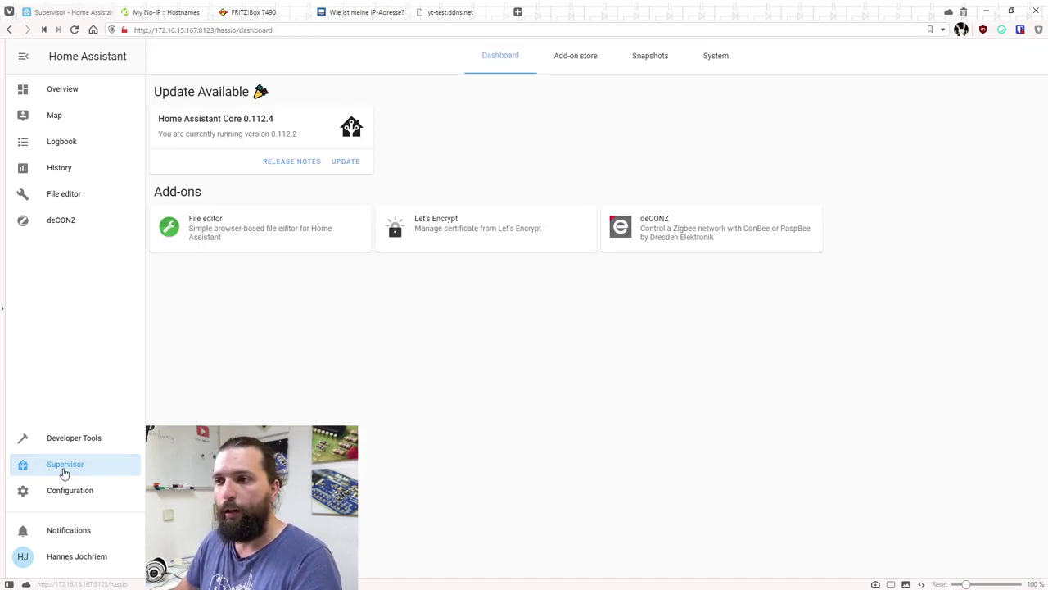
Install the NGINX Home Assistant SSL proxy add-on and view its configuration
click(591, 64)
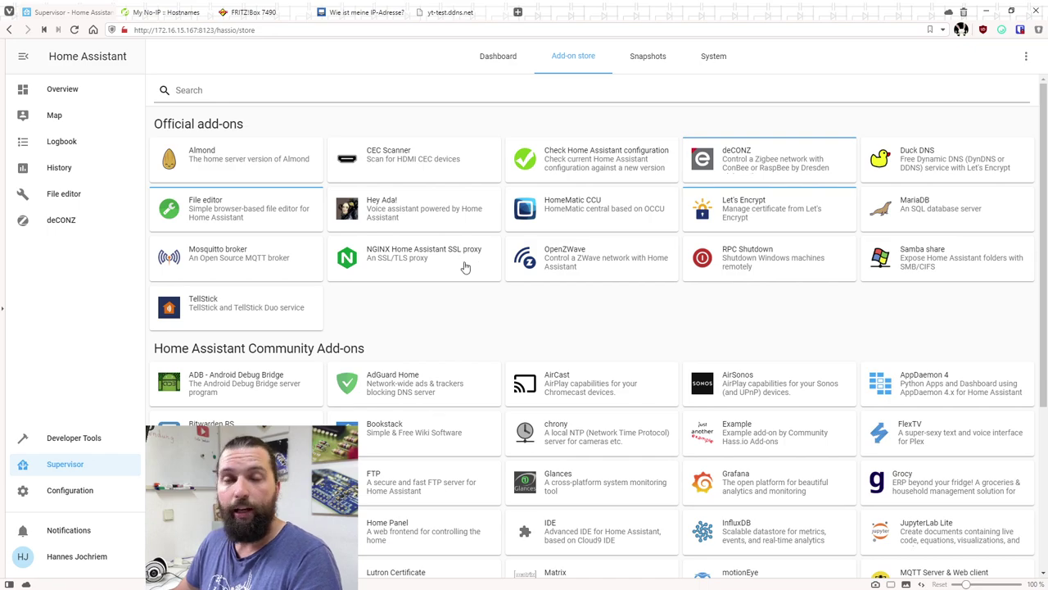
click(463, 260)
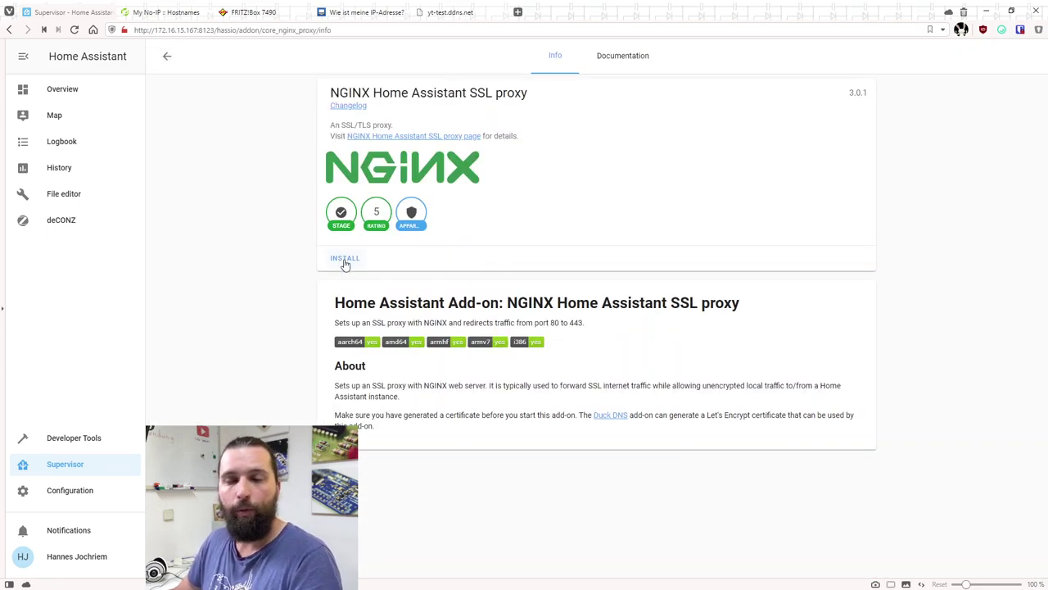
click(345, 260)
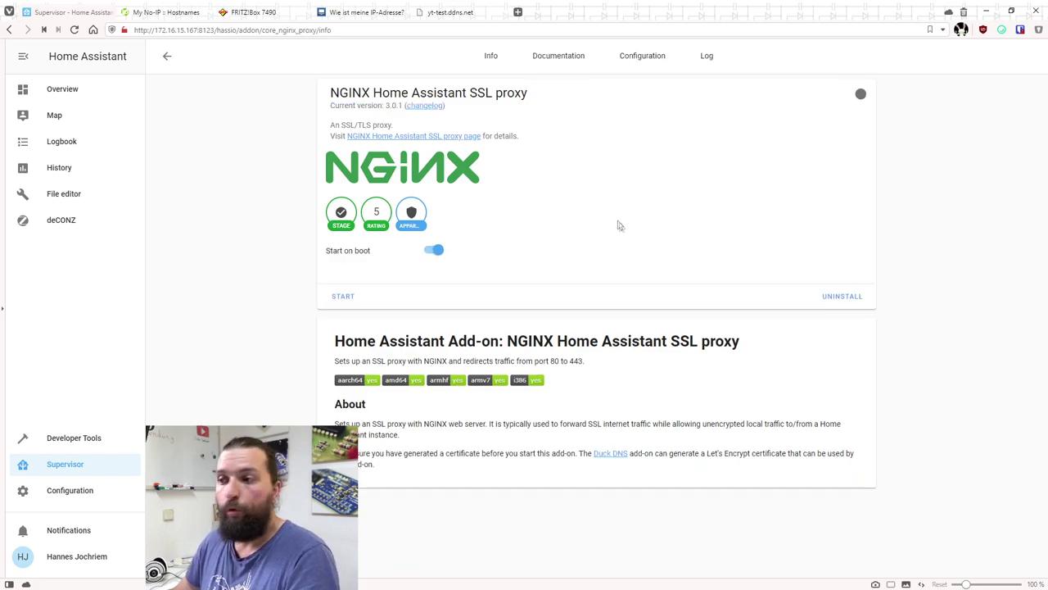
click(634, 62)
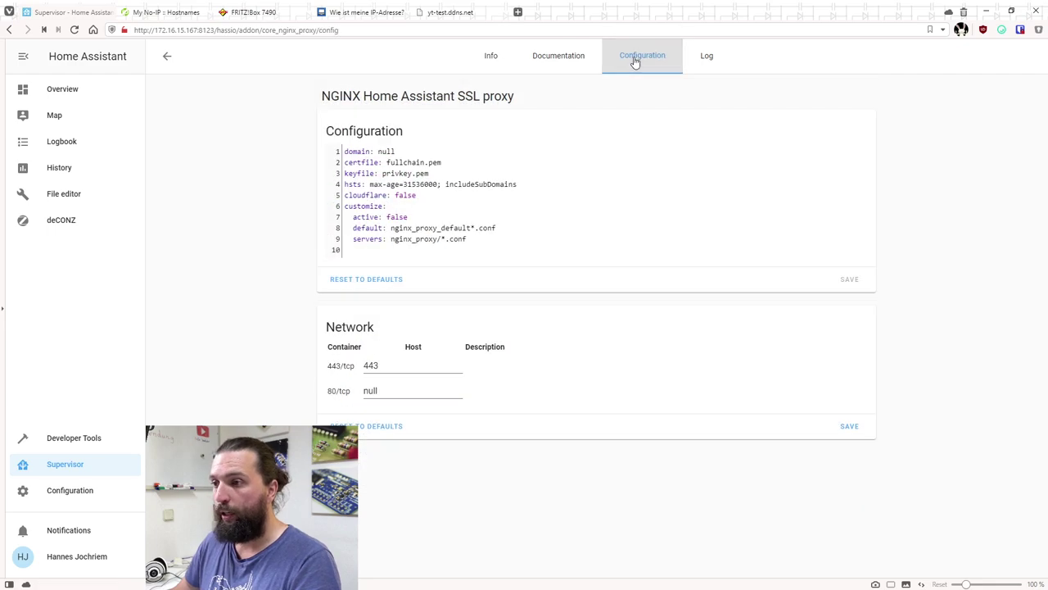
Set the NGINX proxy domain to yt-test.ddns.net, keeping ports 443 and 80, and save
double_click(383, 151)
key(ctrl+v)
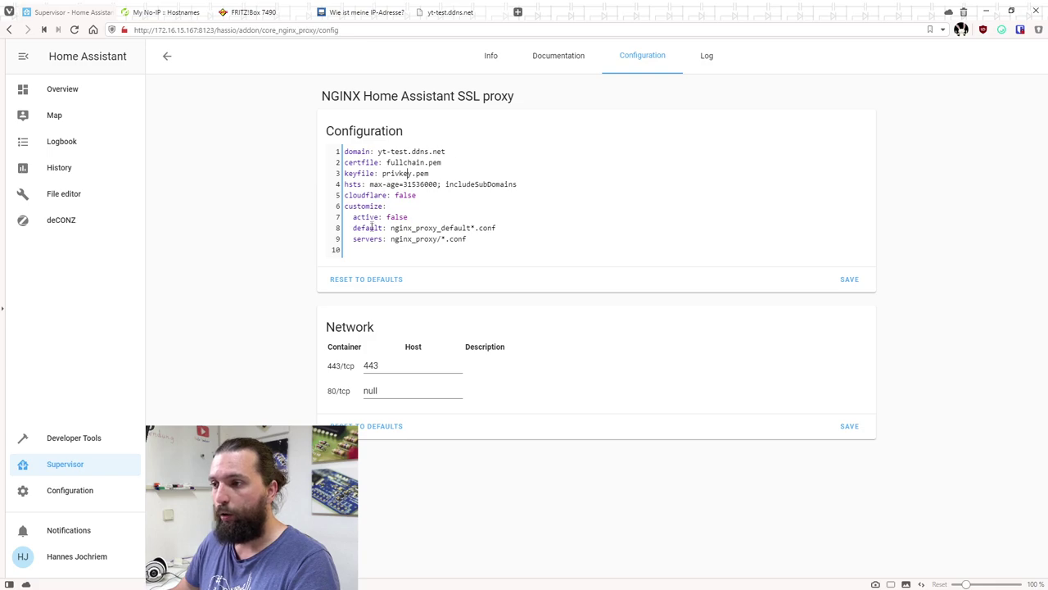
double_click(382, 366)
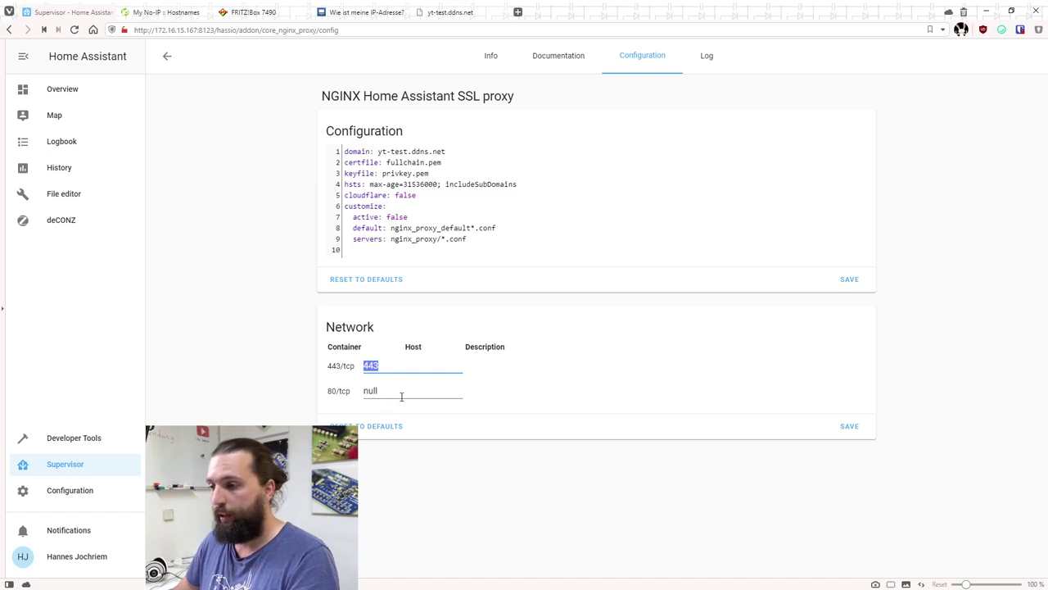
double_click(387, 393)
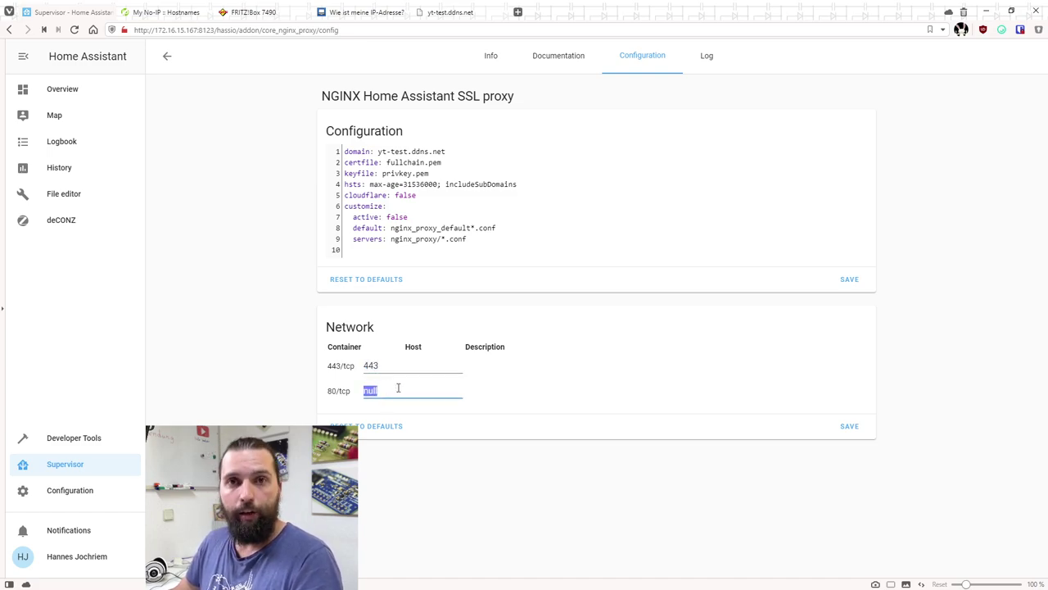
click(548, 388)
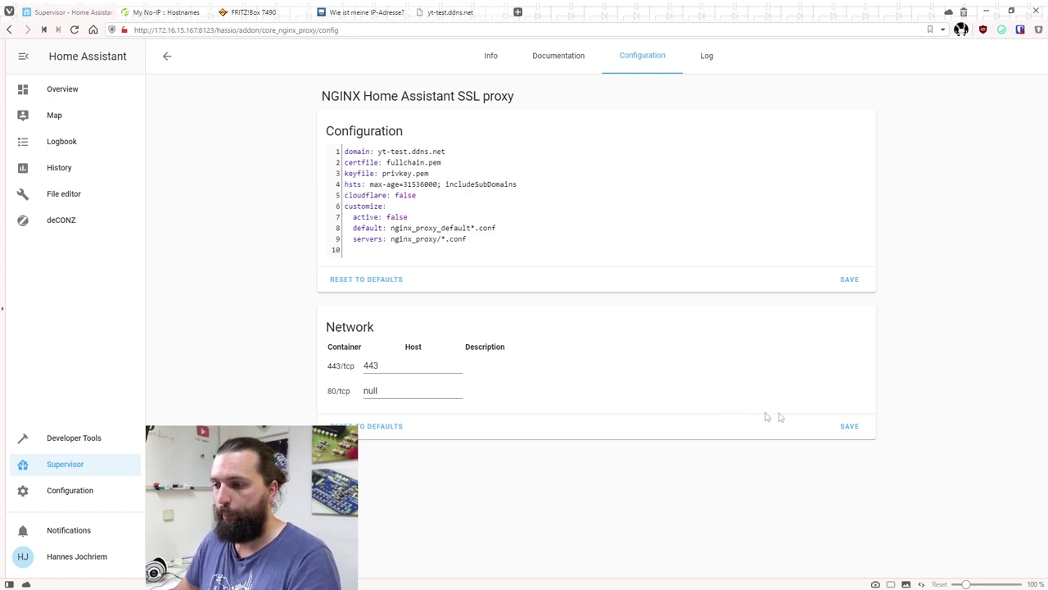
click(848, 280)
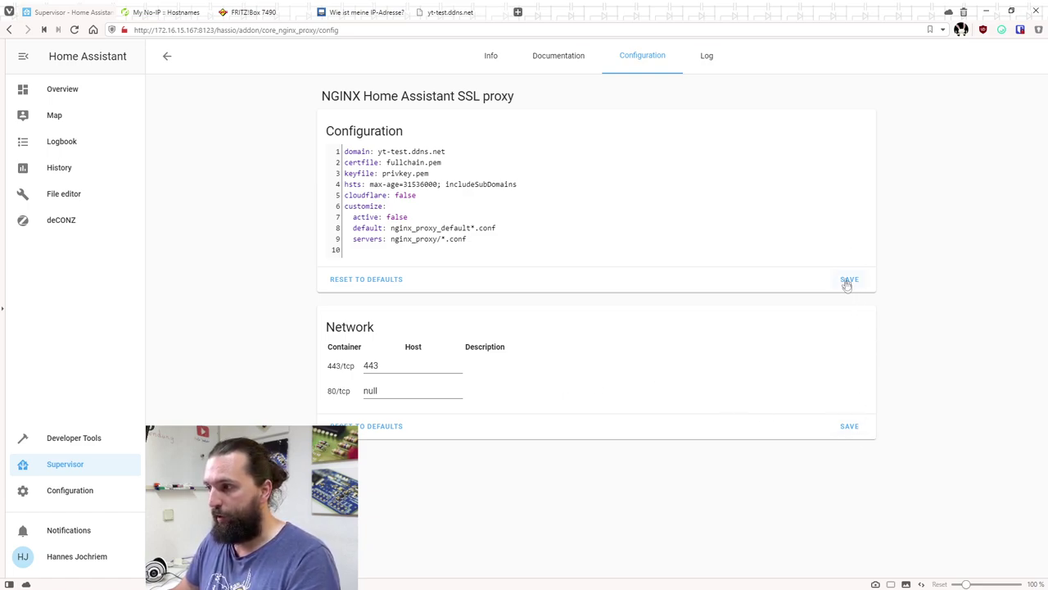
click(849, 427)
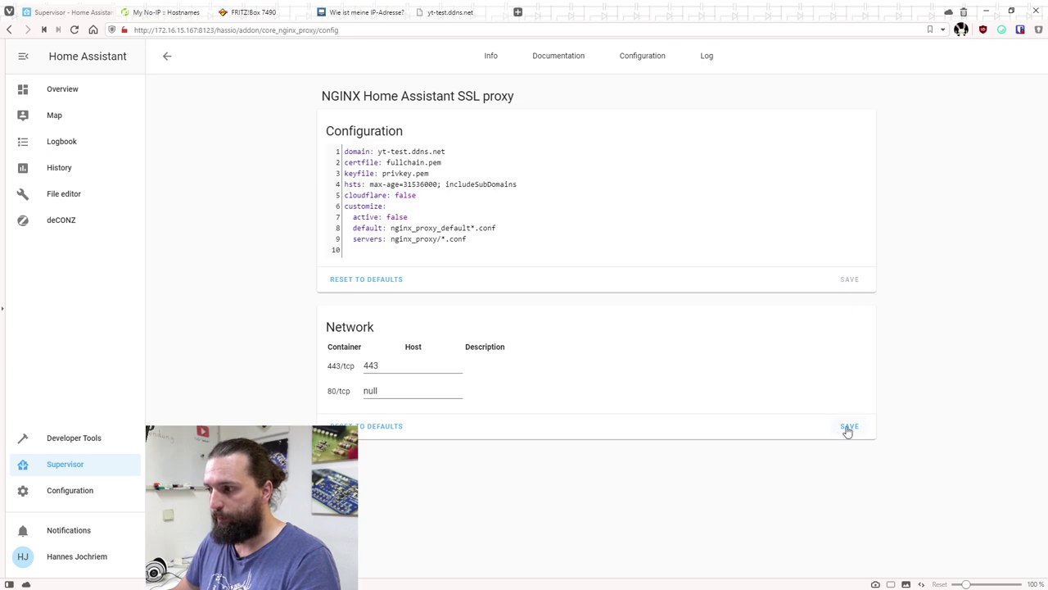
Start the NGINX SSL proxy add-on from its Info page
click(491, 55)
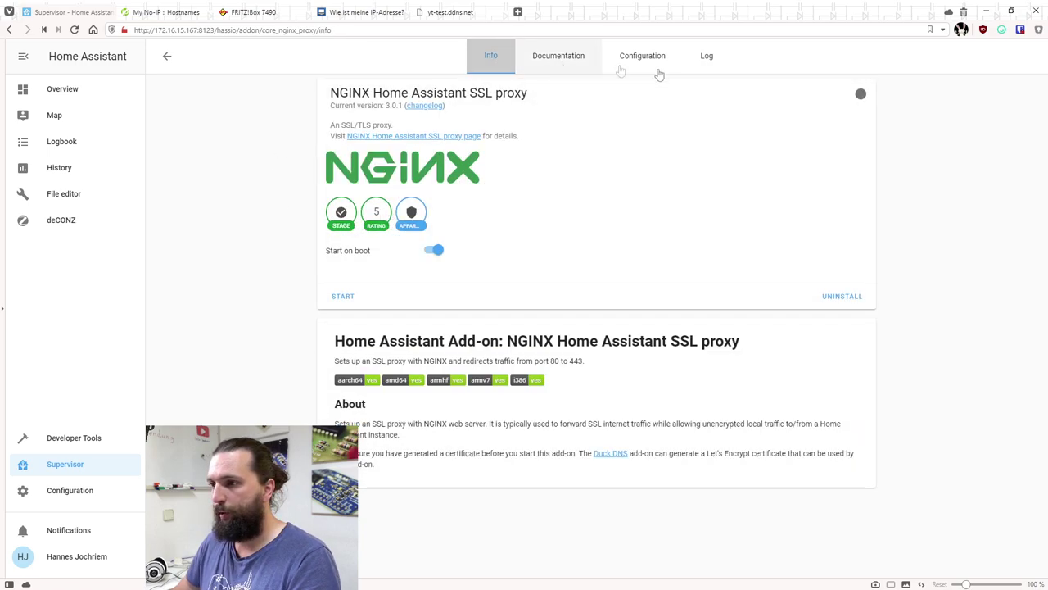
click(343, 296)
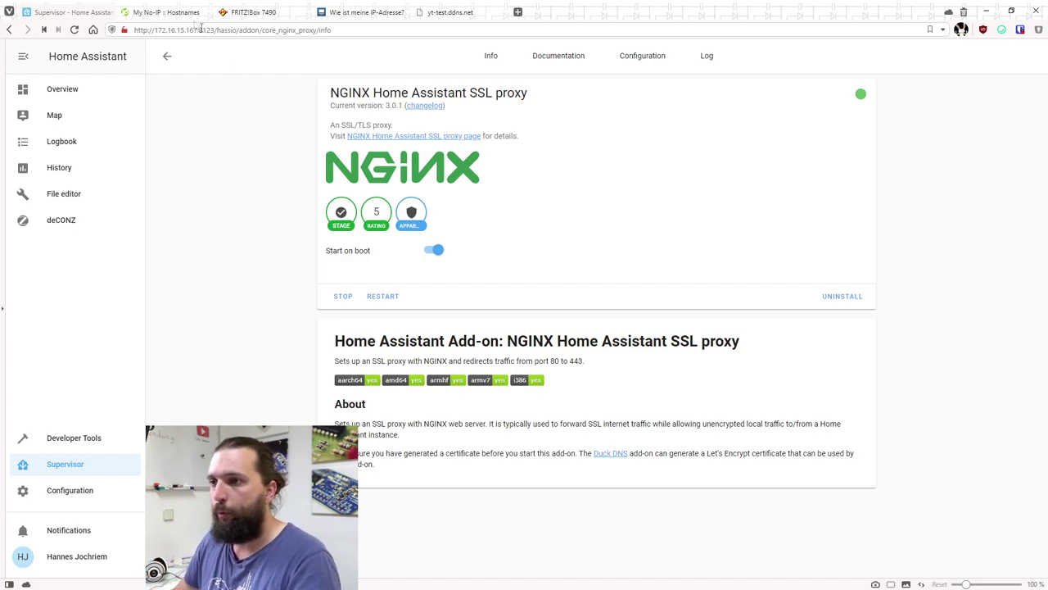
click(265, 14)
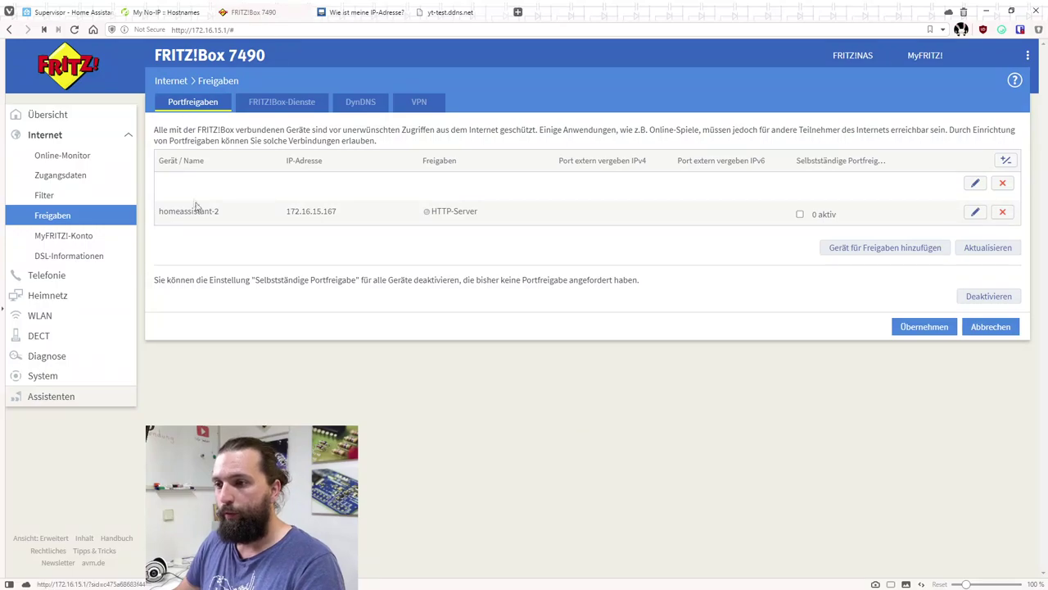
Add an HTTPS-Server TCP port 443 forward for homeassistant-2 and save it
click(975, 212)
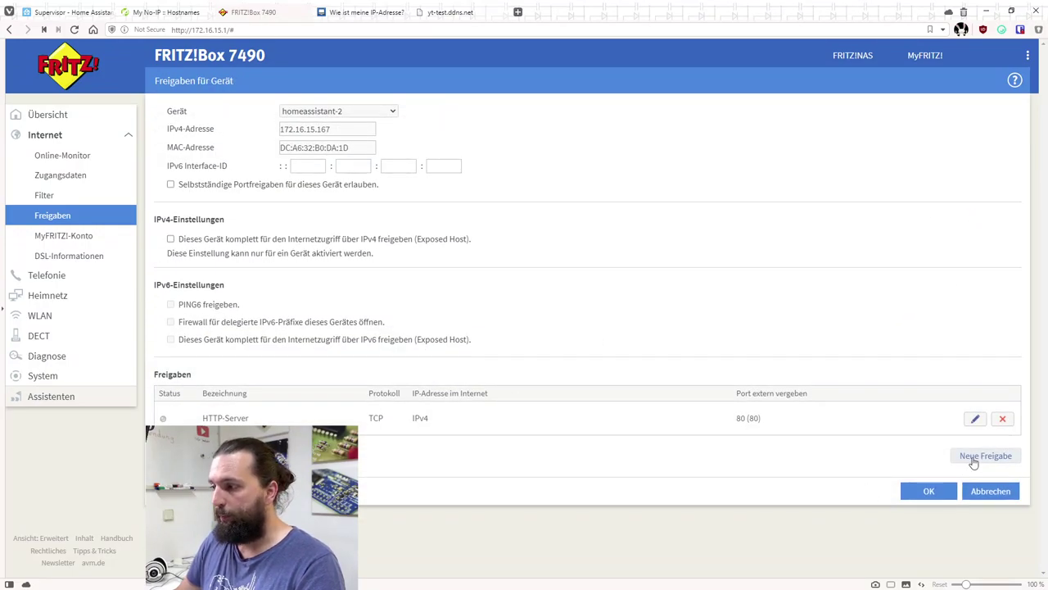
click(979, 455)
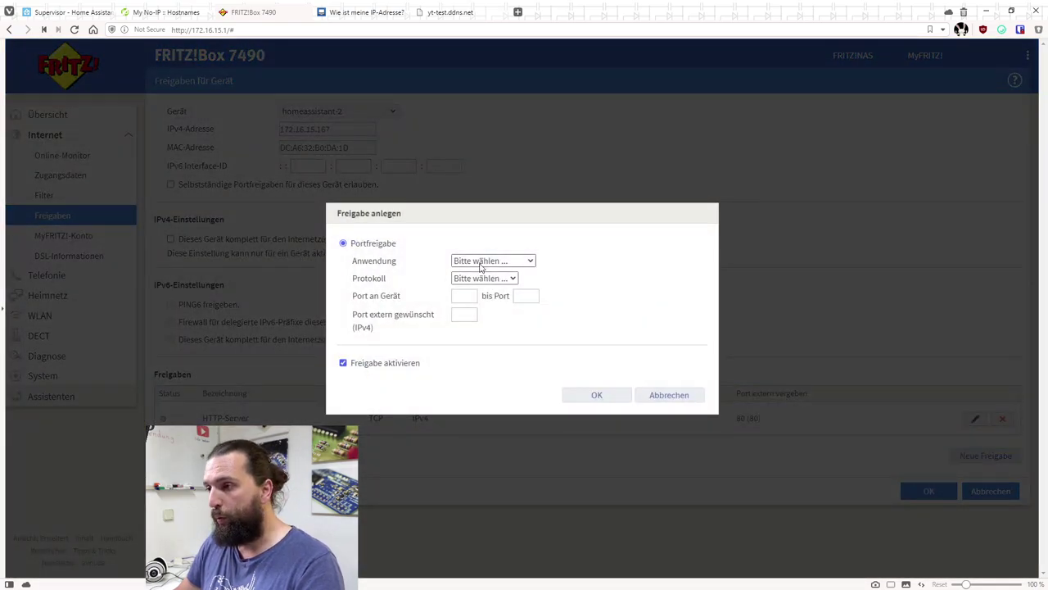
click(483, 260)
click(500, 306)
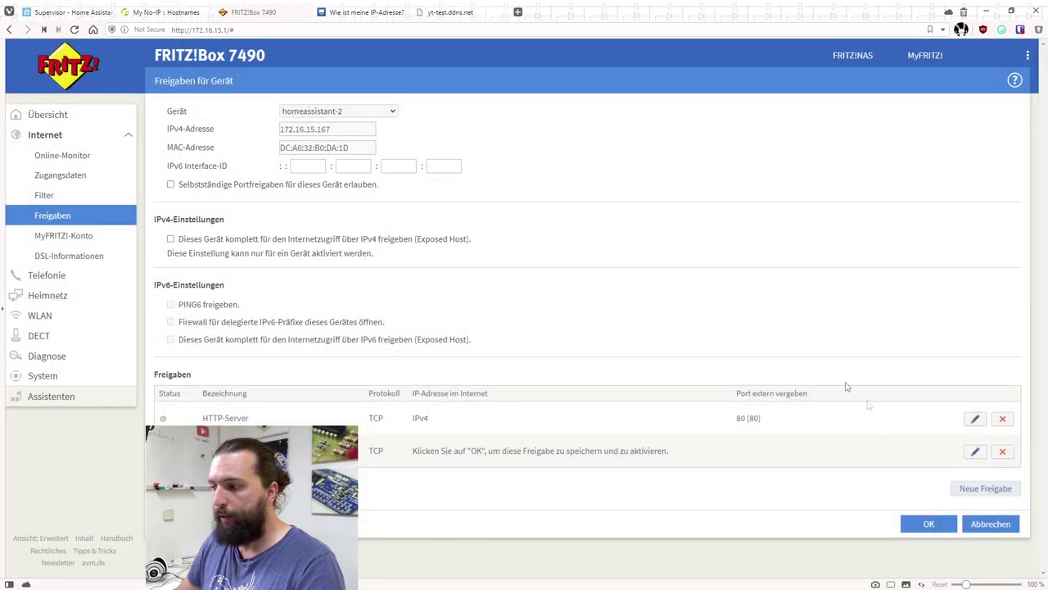
click(930, 526)
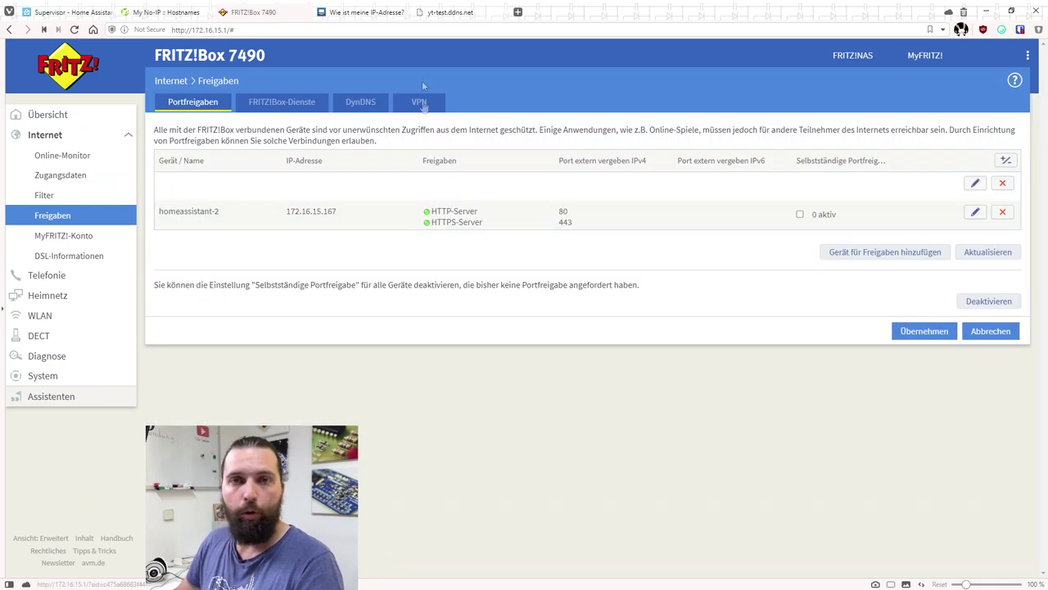
Reload yt-test.ddns.net in its browser tab to retest remote access
click(482, 13)
click(204, 31)
key(Return)
click(213, 30)
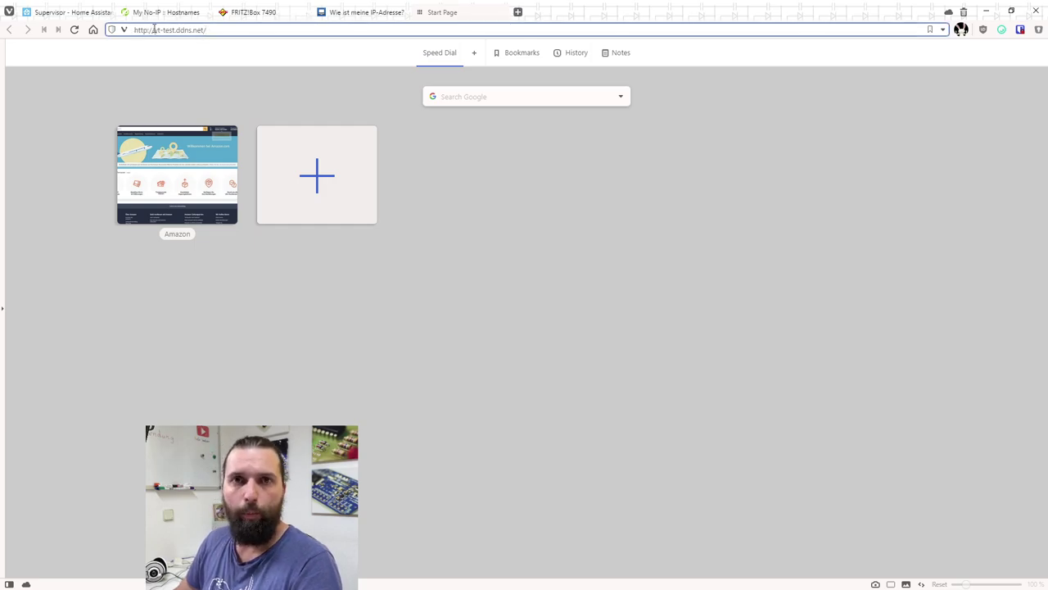
key(Return)
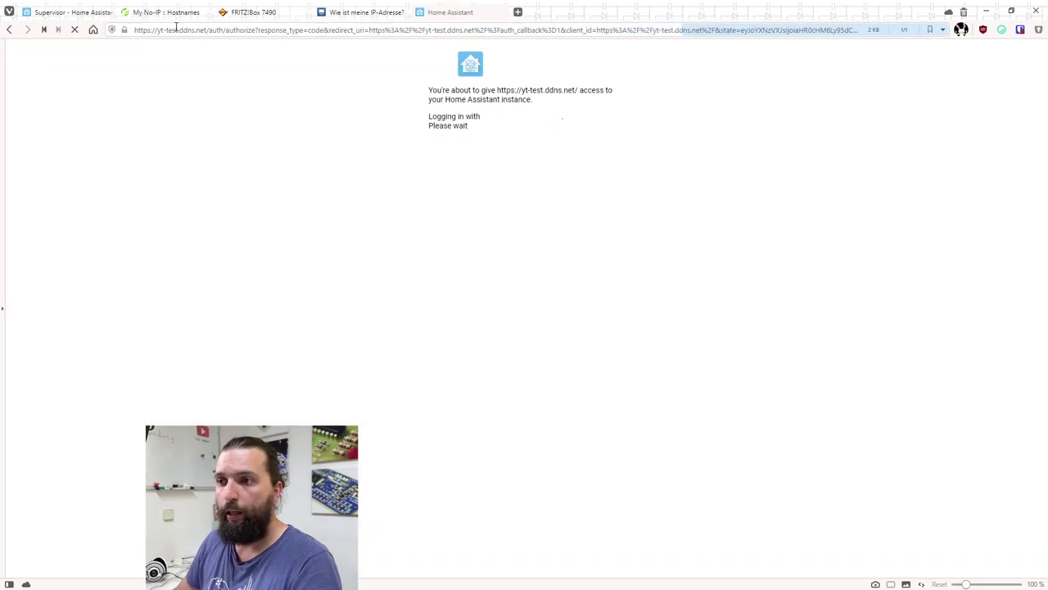
click(149, 30)
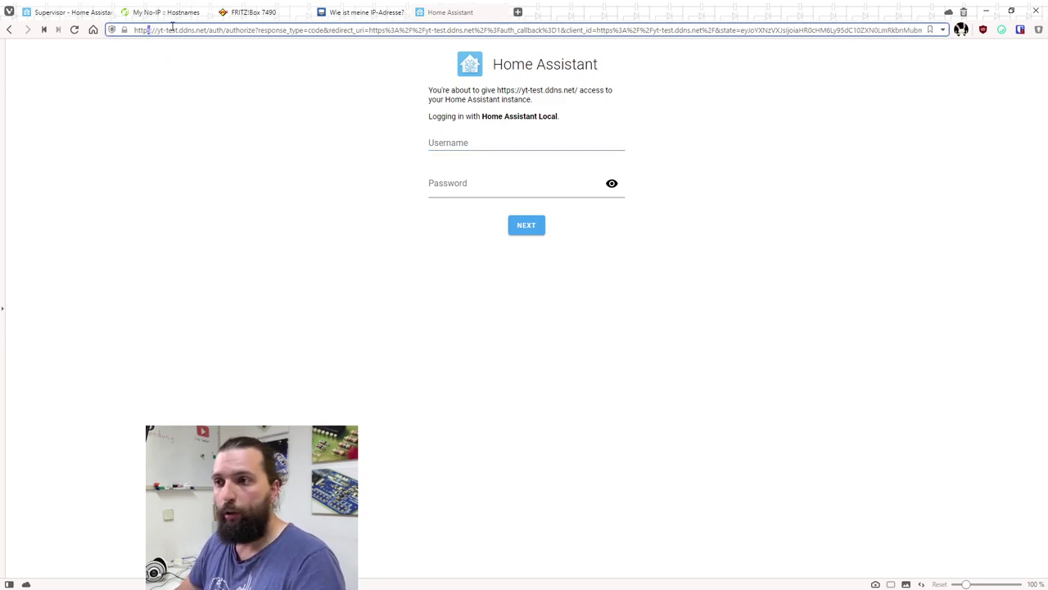
drag(157, 29, 205, 34)
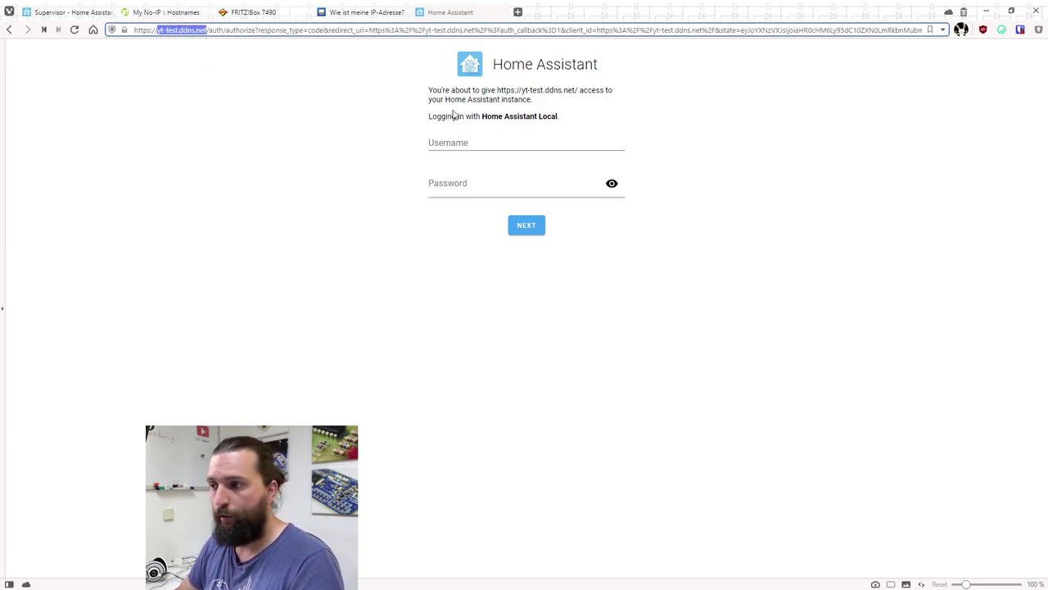
Log in with the account username and password, choosing to stay logged in
click(463, 143)
text(hannes)
key(Tab)
text(••)
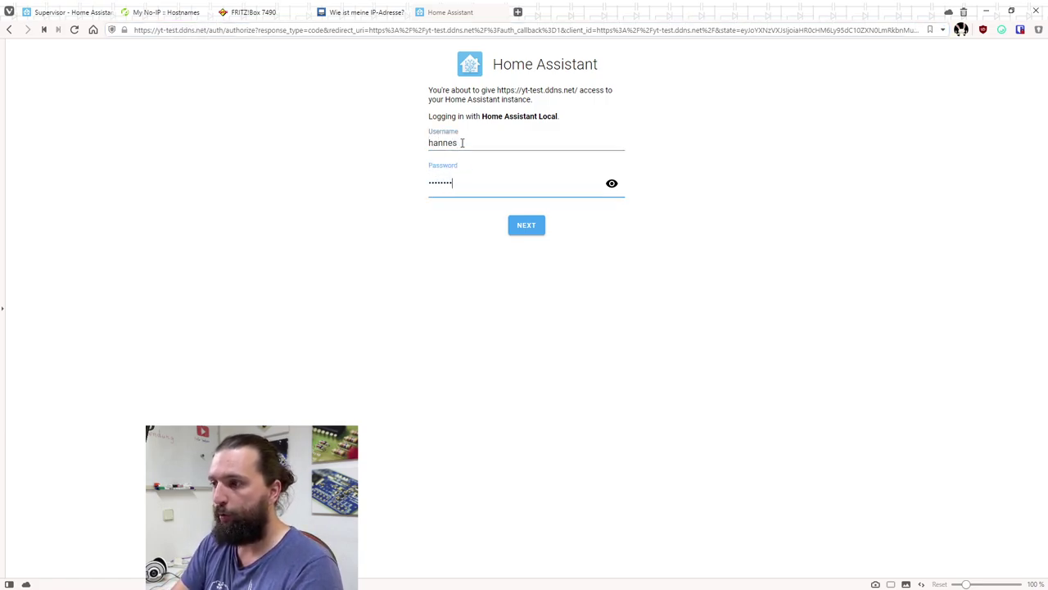
key(Return)
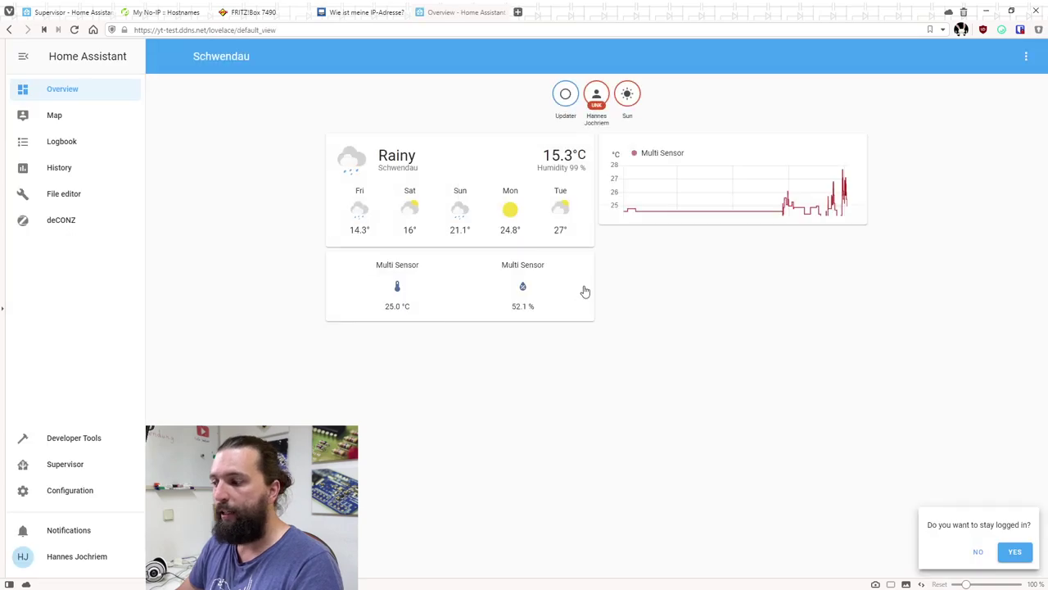
click(1013, 552)
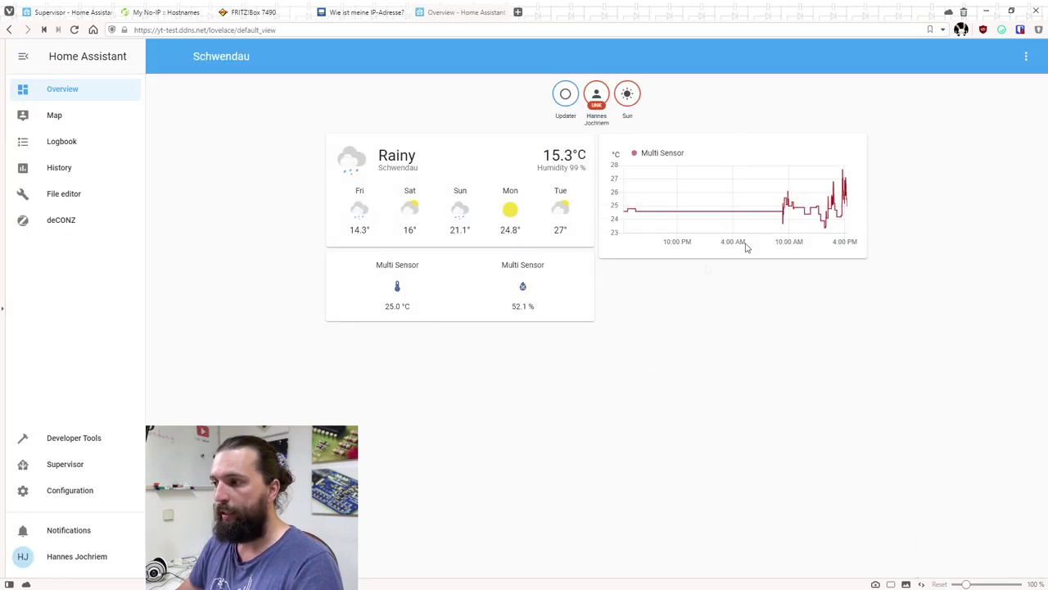